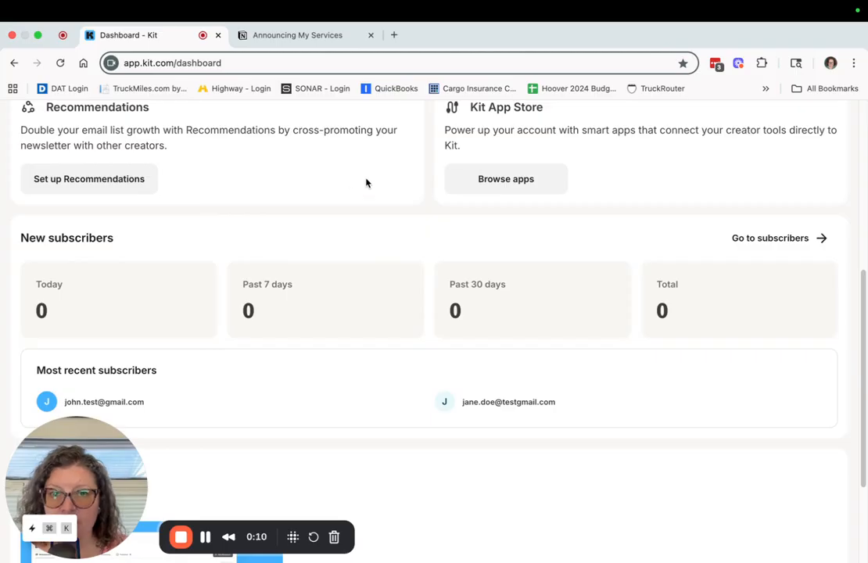
# Create a blank broadcast from the dashboard and leave its draft for the broadcasts list.
pyautogui.scroll(5, 366, 183)
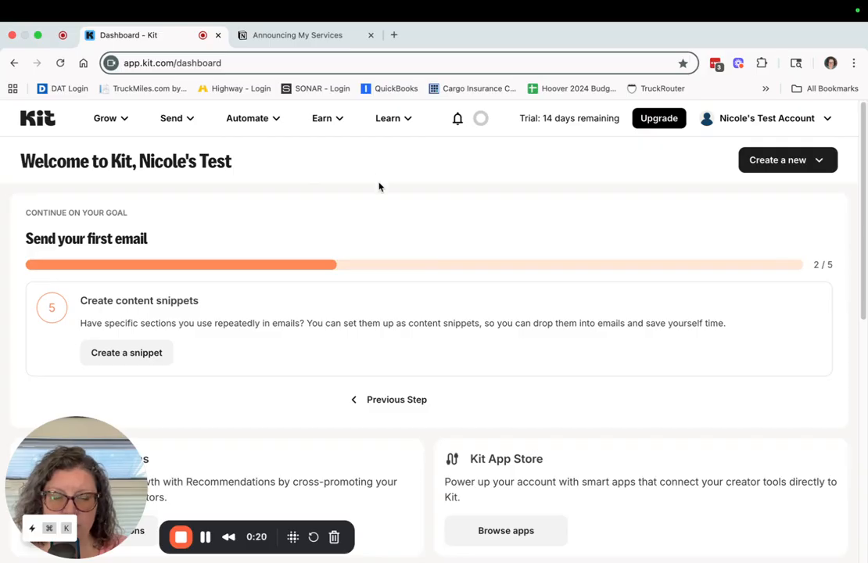
pyautogui.click(178, 118)
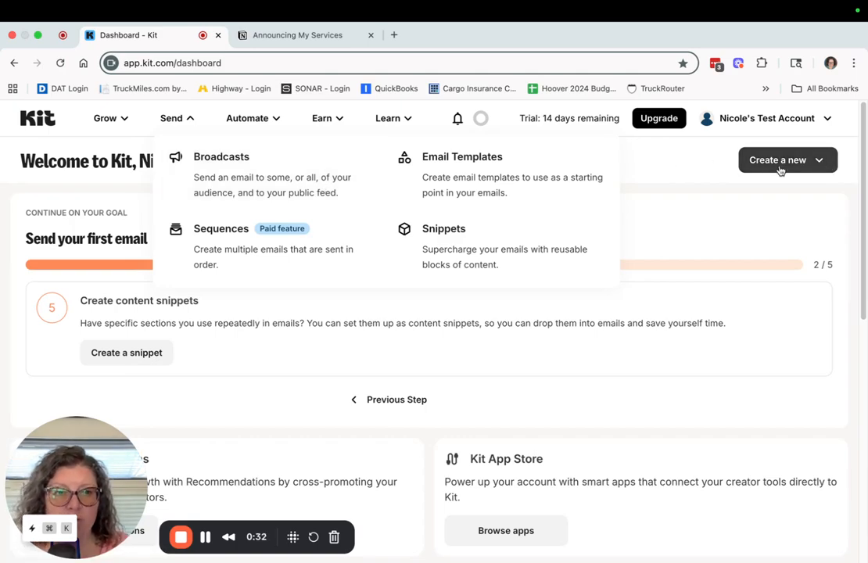
pyautogui.click(823, 163)
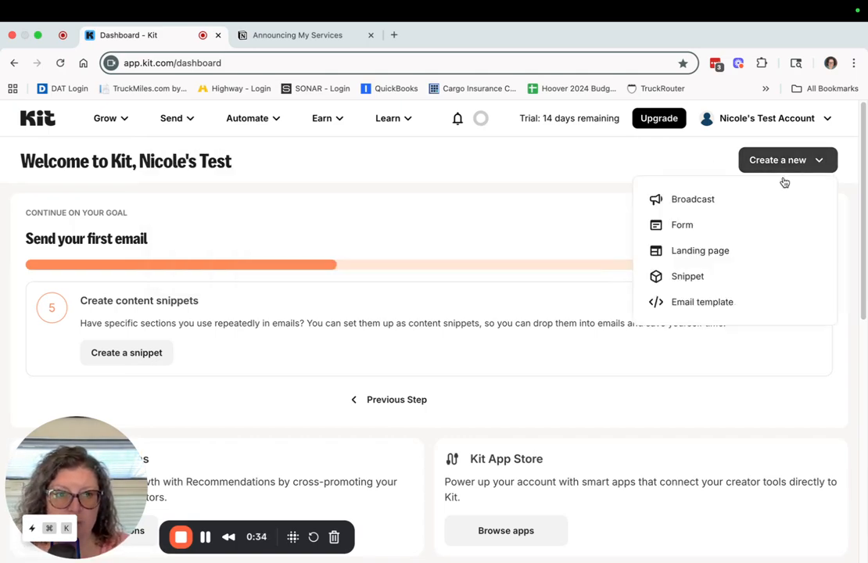
pyautogui.click(718, 198)
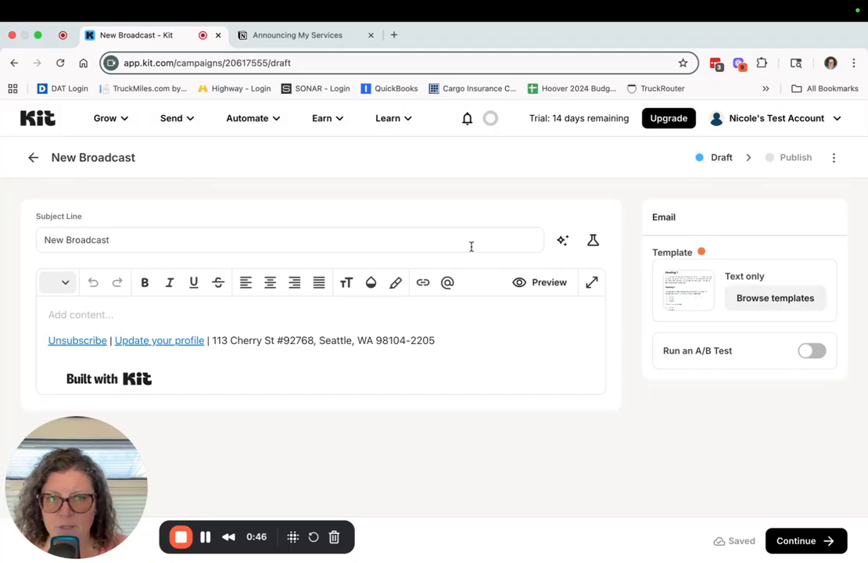
pyautogui.click(32, 158)
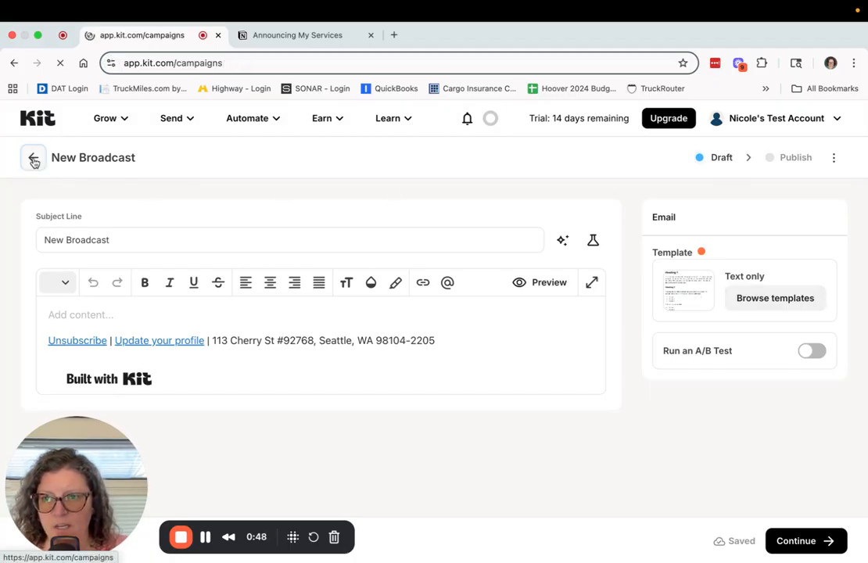
# Start a new broadcast from the broadcasts list using the saved Bridge template.
pyautogui.click(194, 122)
pyautogui.click(225, 159)
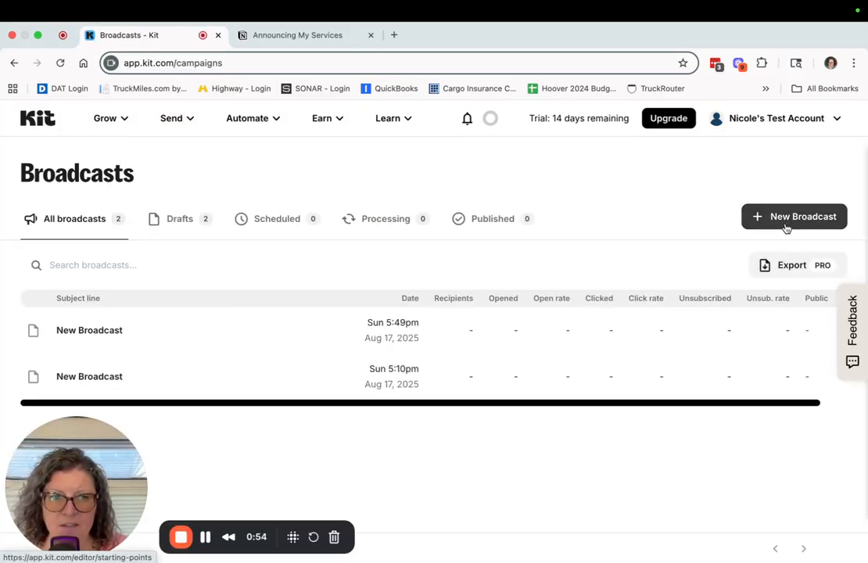
pyautogui.click(785, 226)
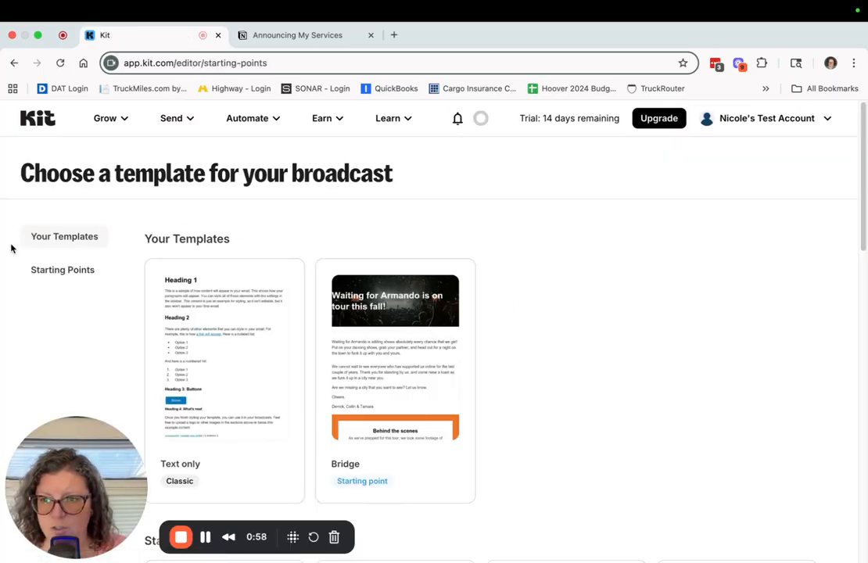
pyautogui.scroll(-5, 444, 290)
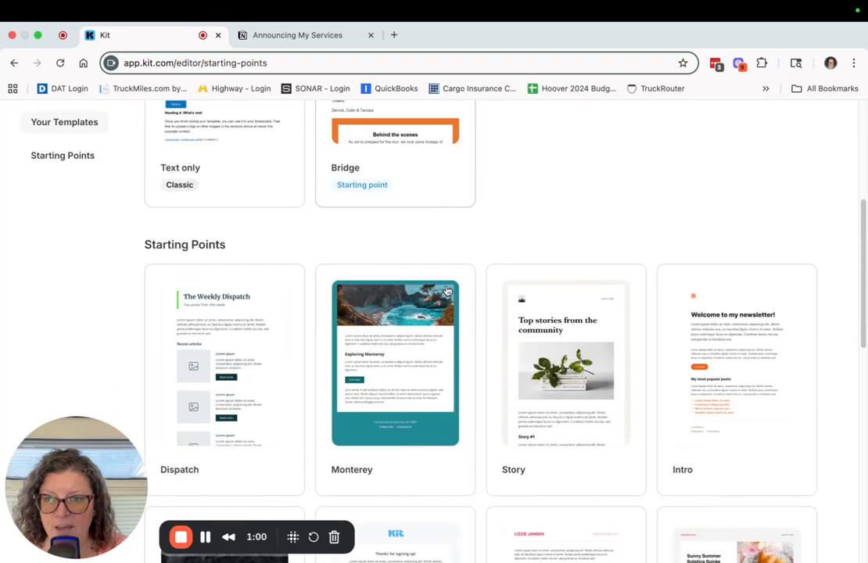
pyautogui.scroll(-1, 415, 235)
pyautogui.scroll(-6, 576, 306)
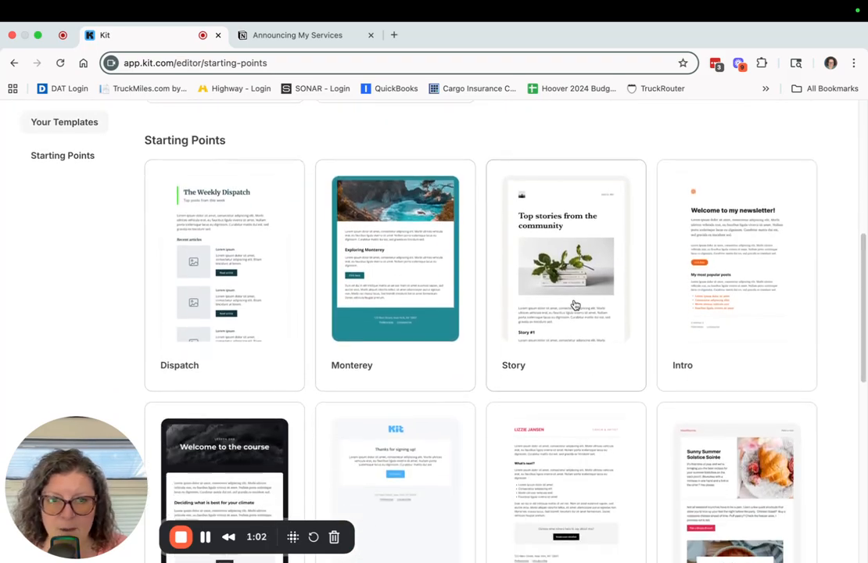
pyautogui.scroll(-2, 575, 305)
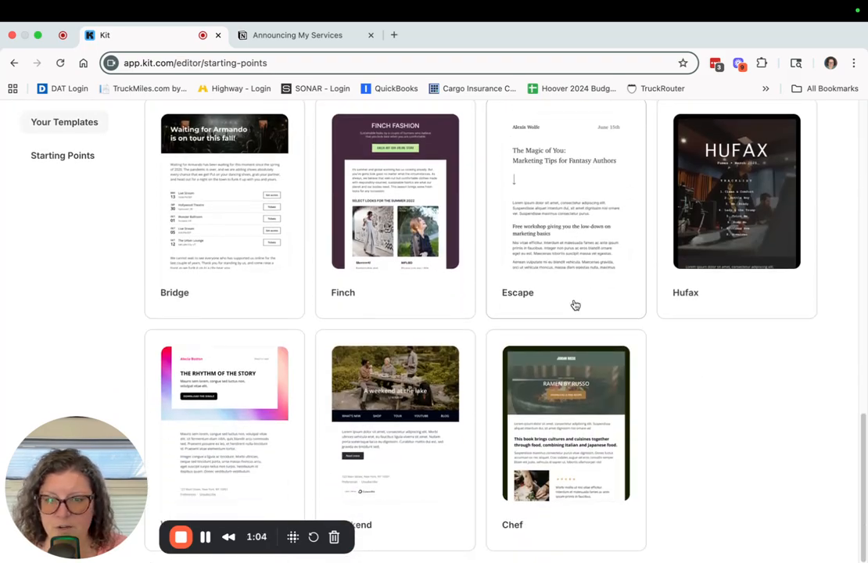
pyautogui.scroll(3, 575, 304)
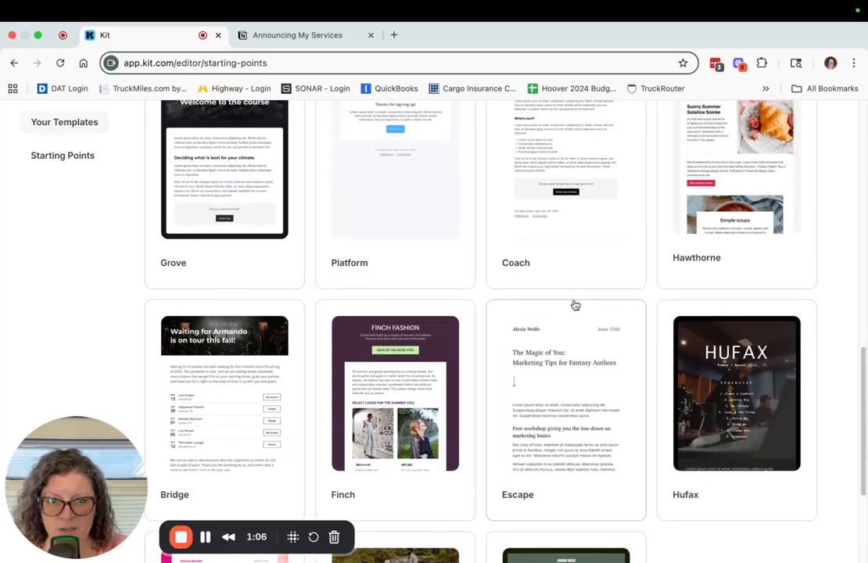
pyautogui.scroll(6, 574, 305)
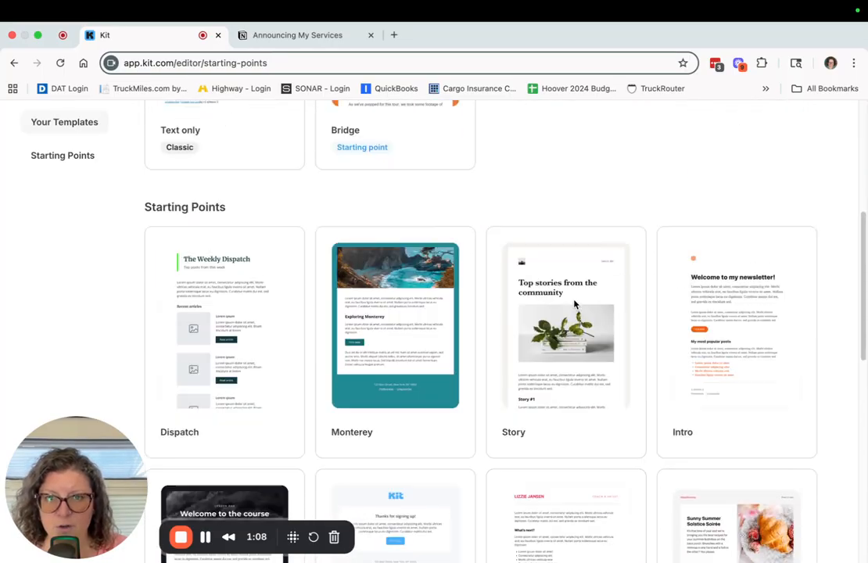
pyautogui.scroll(3, 574, 304)
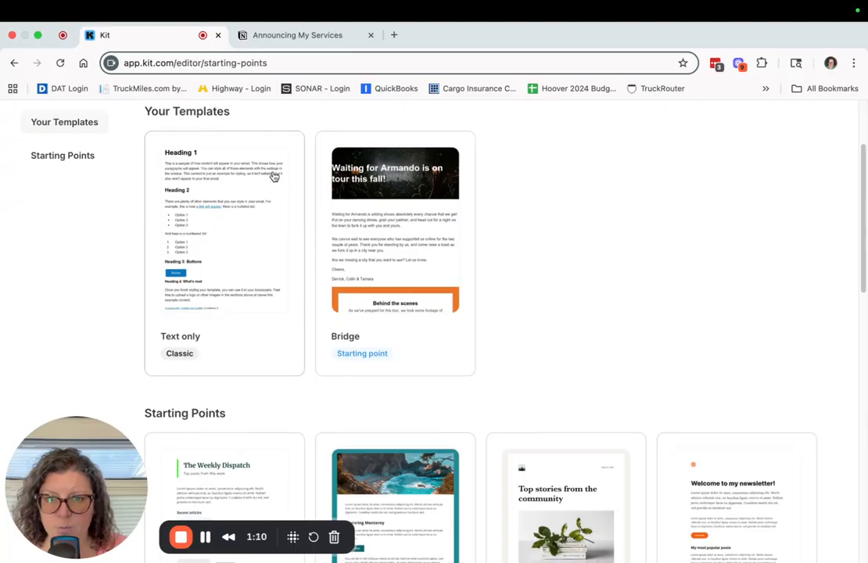
pyautogui.click(336, 161)
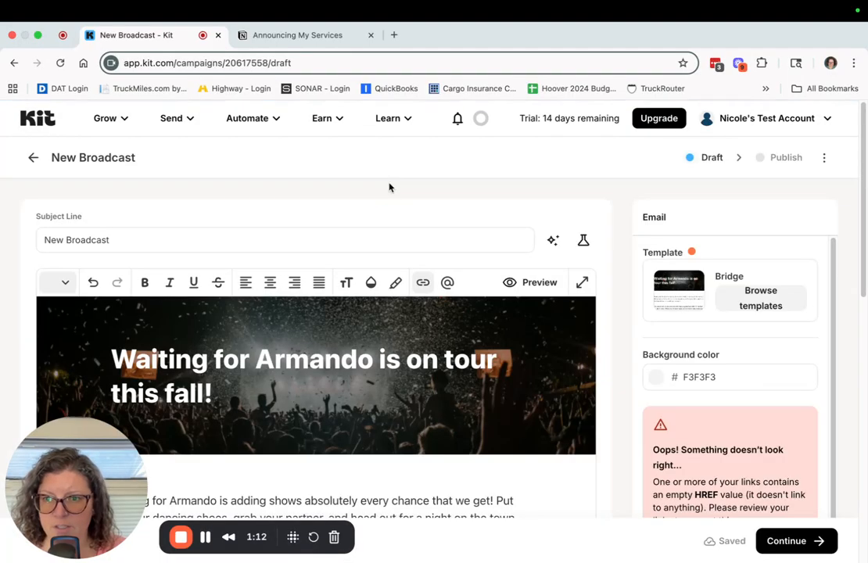
# Remove the concert crowd background image from the broadcast's header section.
pyautogui.scroll(-3, 488, 264)
pyautogui.scroll(2, 488, 261)
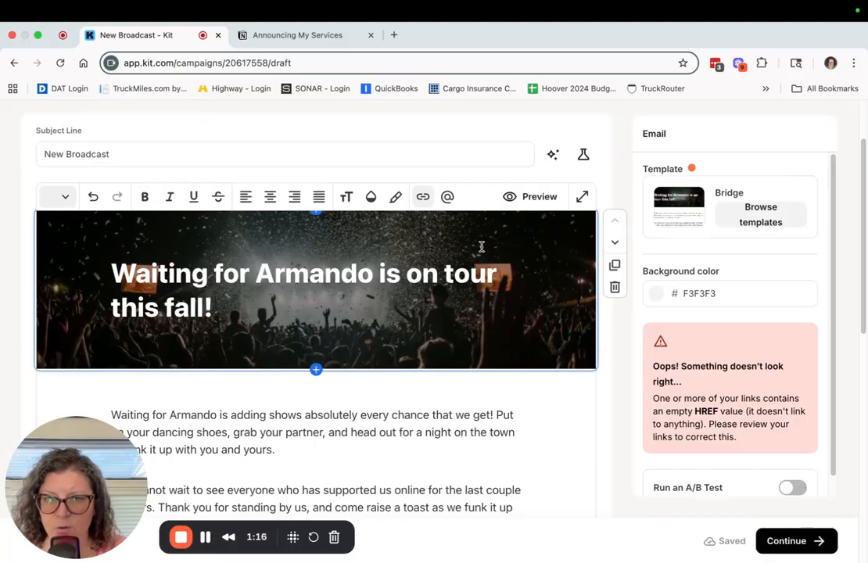
pyautogui.click(439, 273)
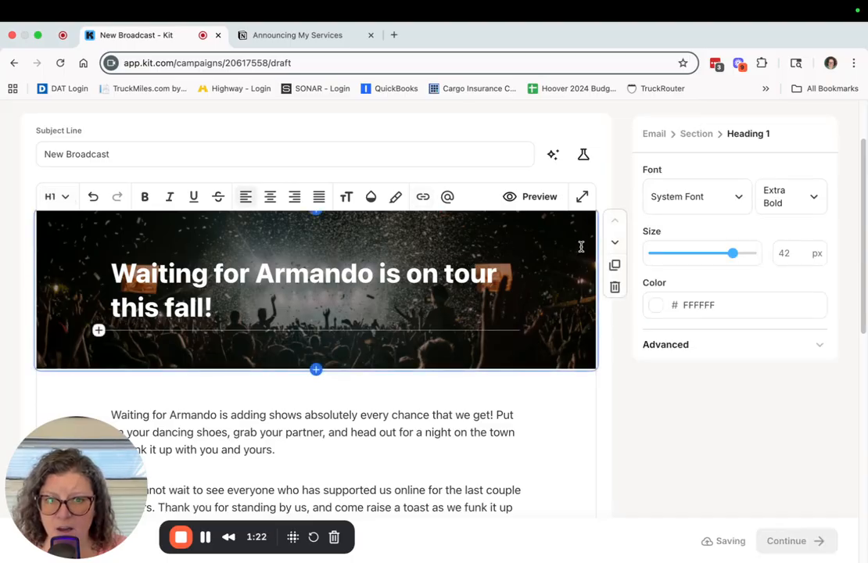
pyautogui.click(696, 134)
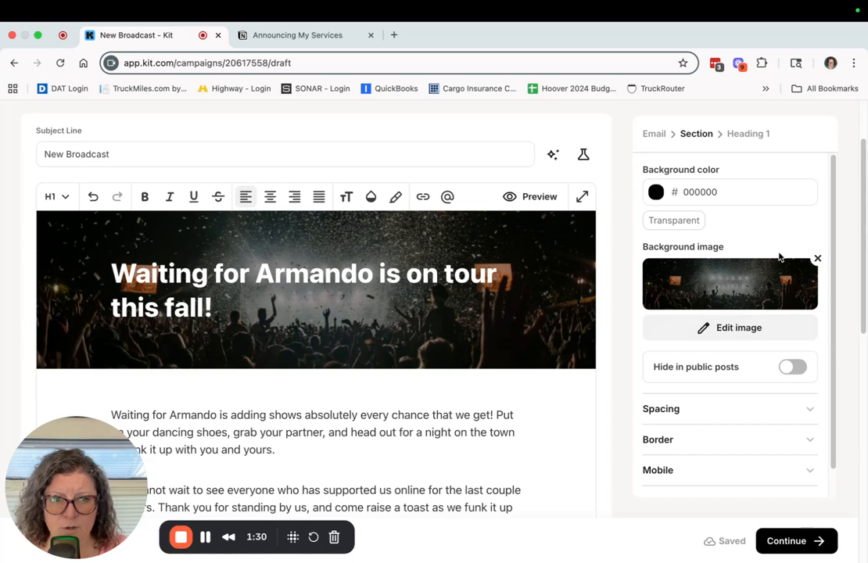
pyautogui.click(817, 258)
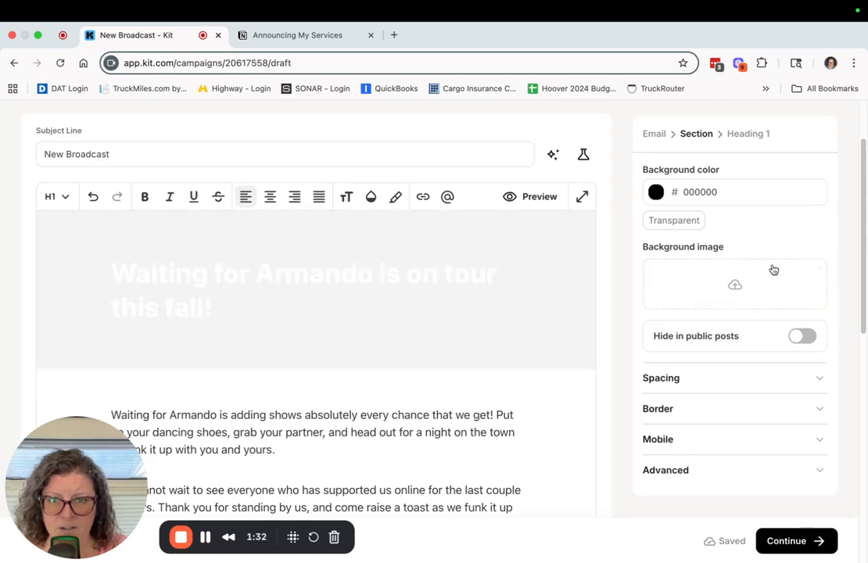
# Set the uploaded mauve body graphic image as the header section's background.
pyautogui.click(733, 288)
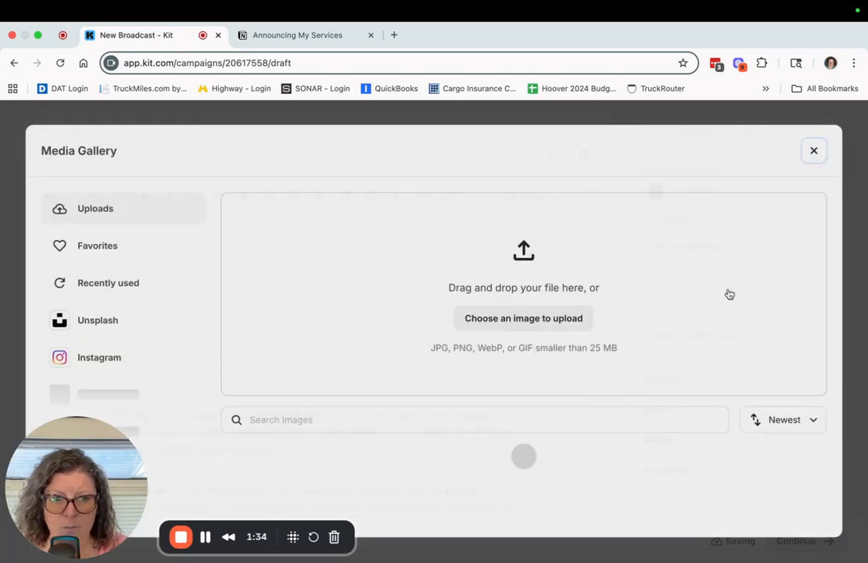
pyautogui.scroll(-1, 523, 319)
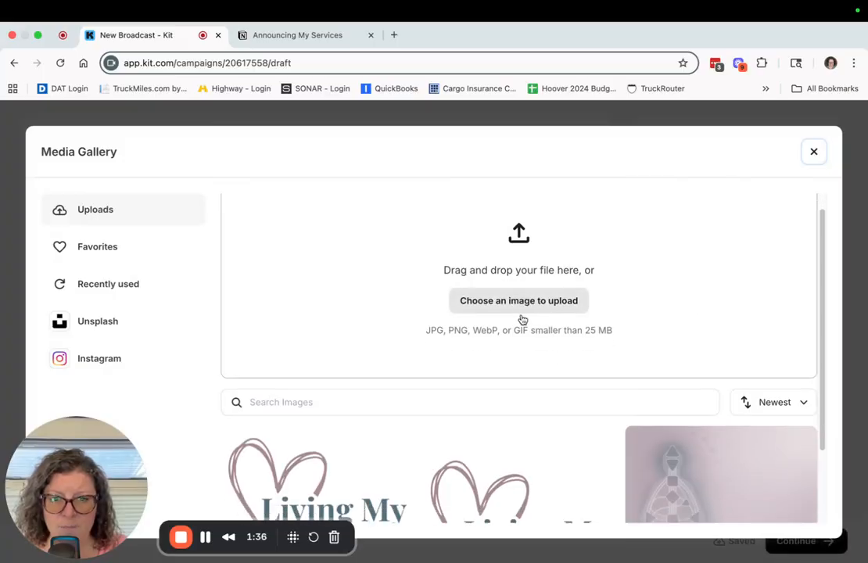
pyautogui.scroll(-3, 522, 319)
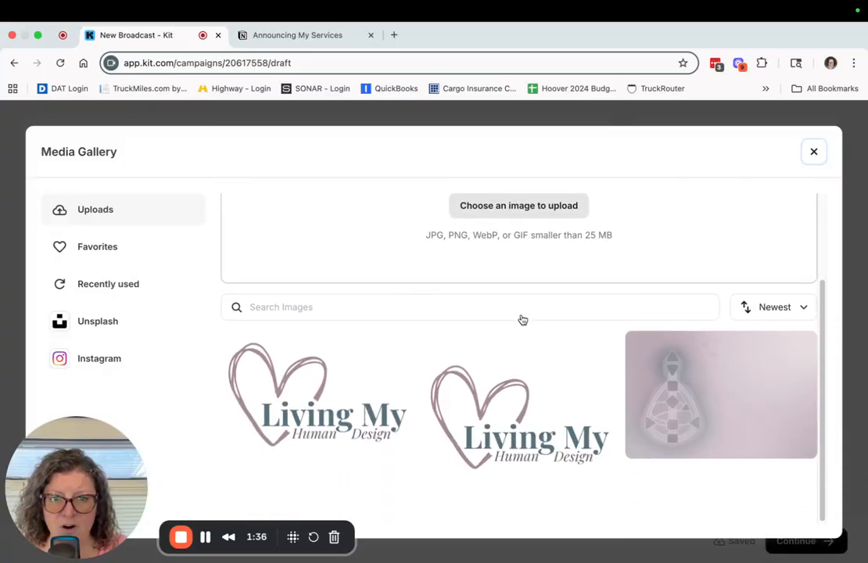
pyautogui.click(735, 381)
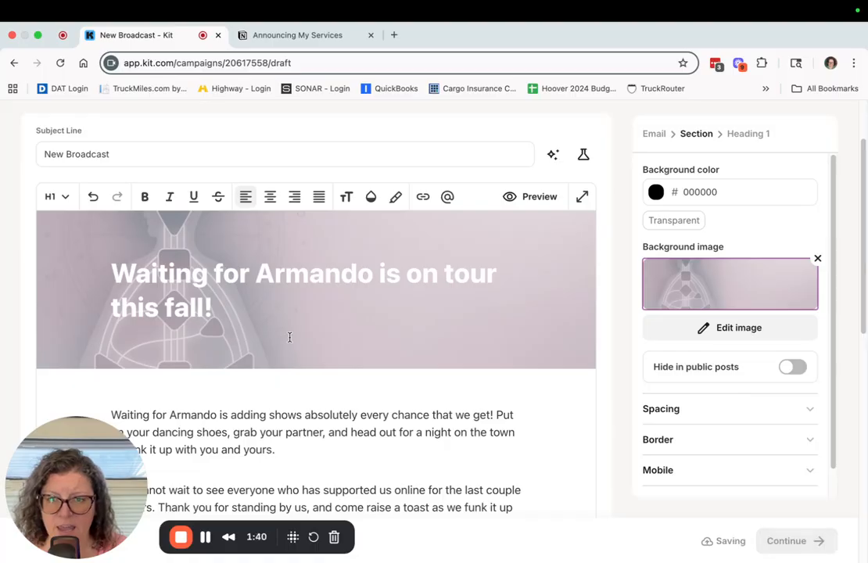
# Replace the header section's heading text with "Living My Human Design".
pyautogui.moveTo(222, 306); pyautogui.dragTo(126, 286)
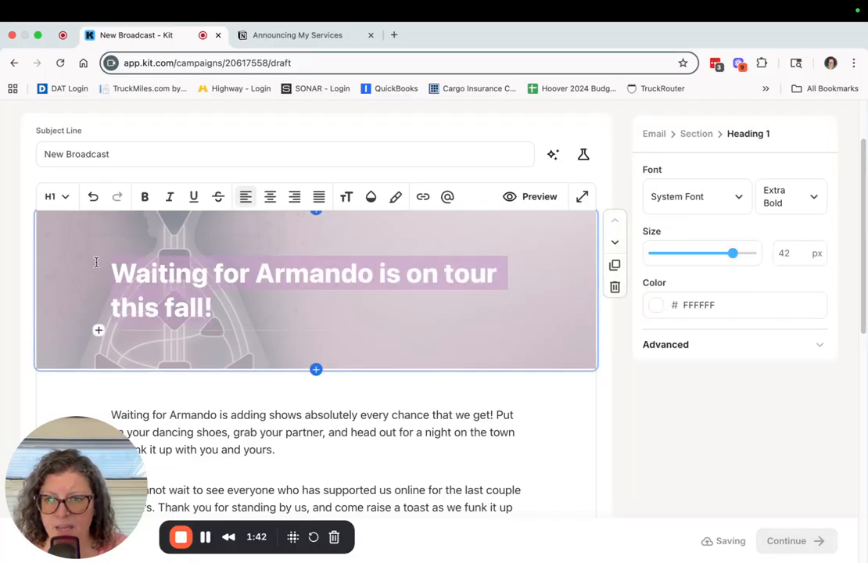
pyautogui.press('BackSpace')
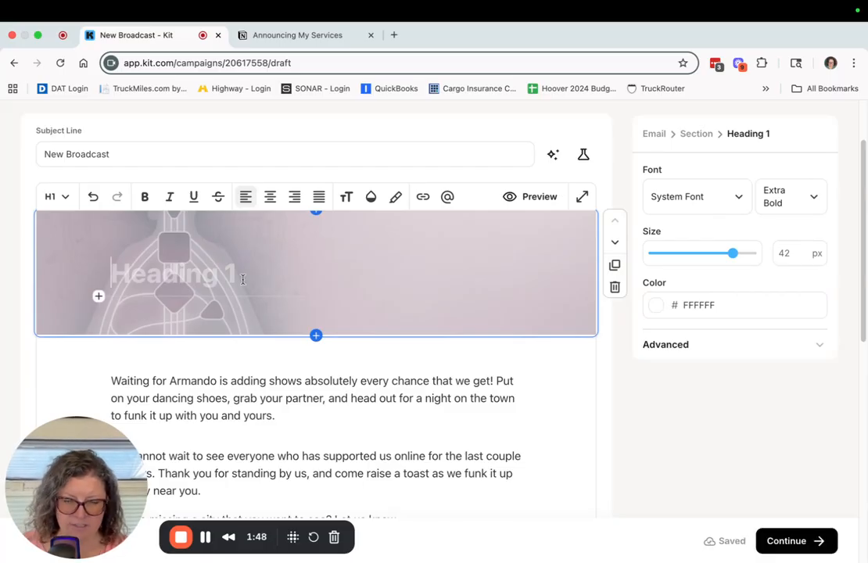
pyautogui.write('Living')
pyautogui.press('BackSpace')
pyautogui.press('BackSpace')
pyautogui.press('BackSpace')
pyautogui.press('BackSpace')
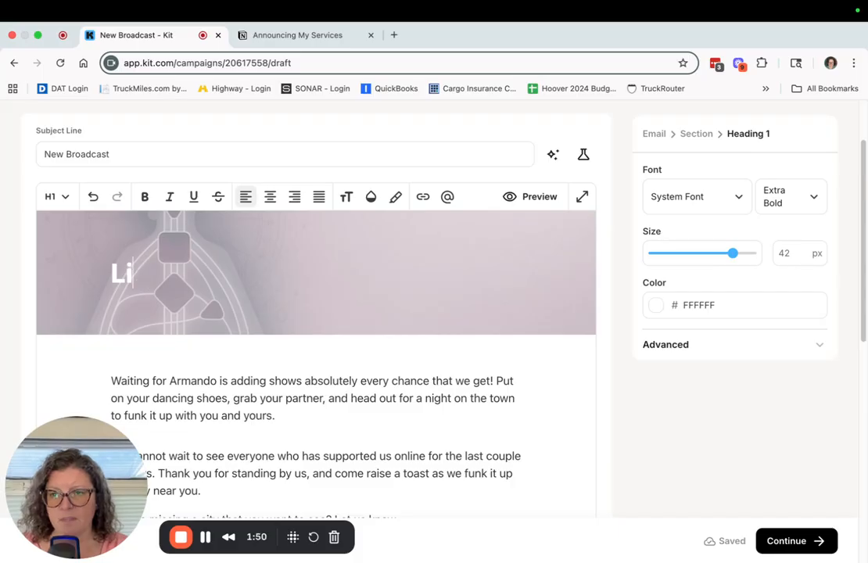
pyautogui.write('ving My Hu')
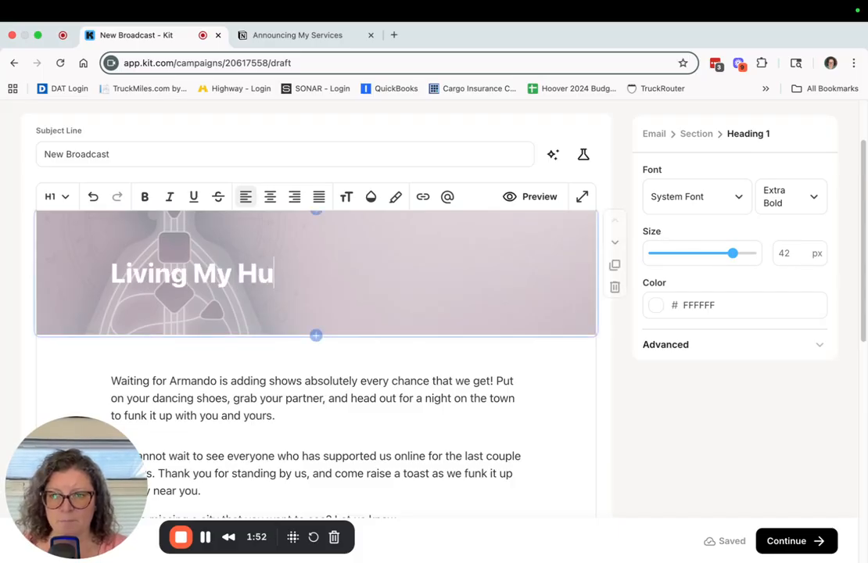
pyautogui.write('man Desi')
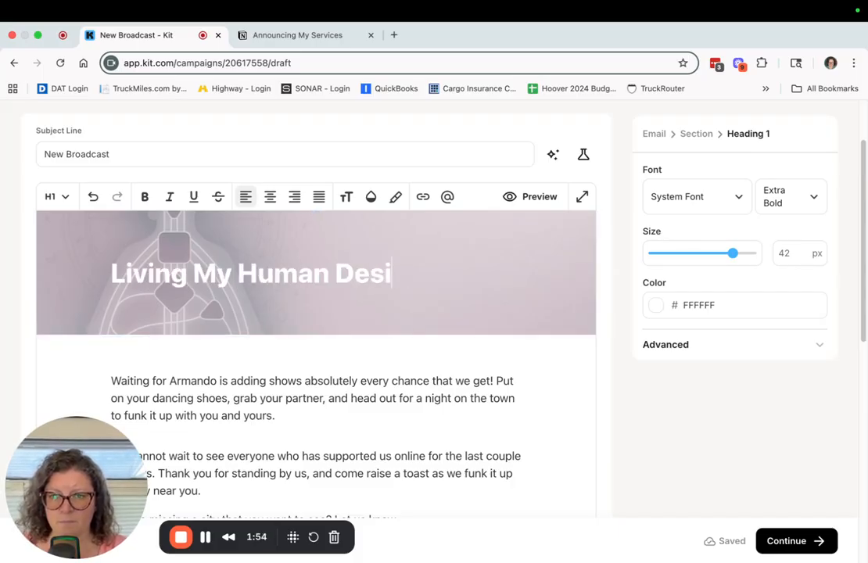
pyautogui.write('gn')
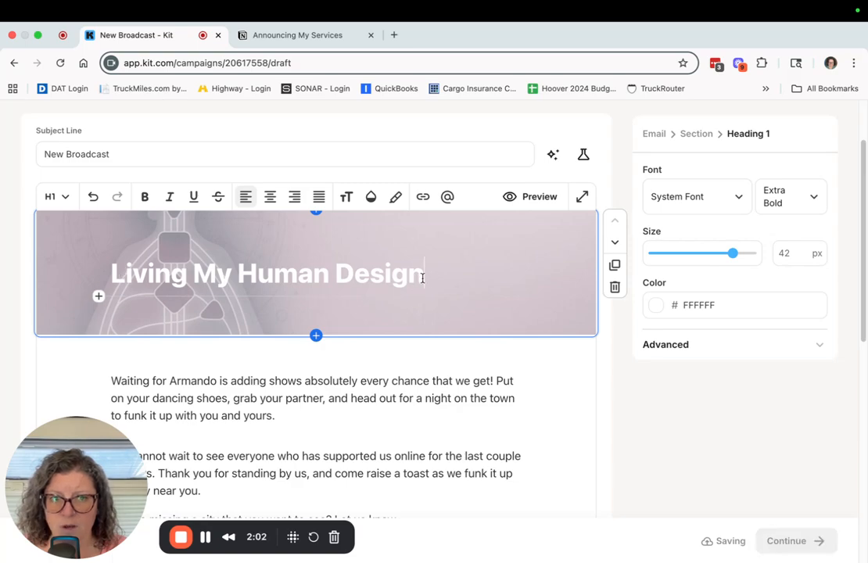
# Review the heading's advanced style options and right-align the "Living My Human Design" heading.
pyautogui.moveTo(423, 273); pyautogui.dragTo(119, 280)
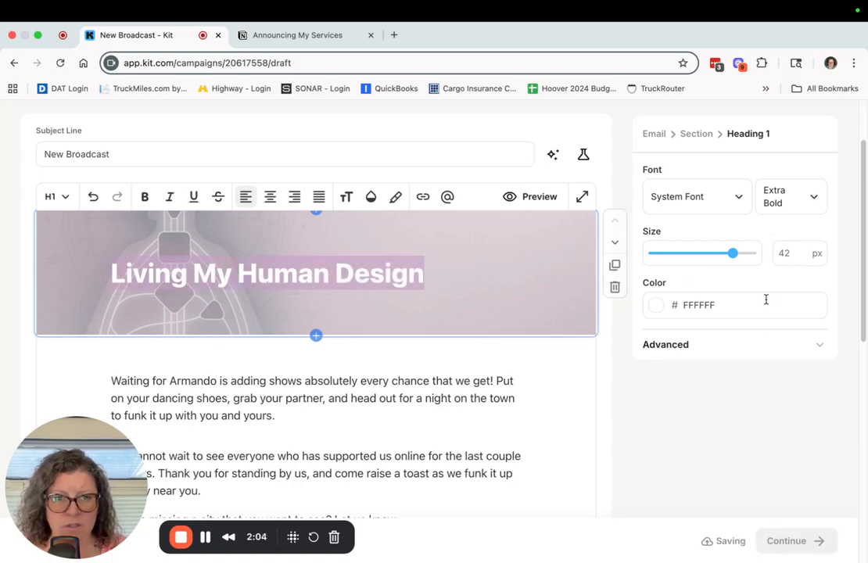
pyautogui.click(764, 342)
pyautogui.scroll(-2, 757, 381)
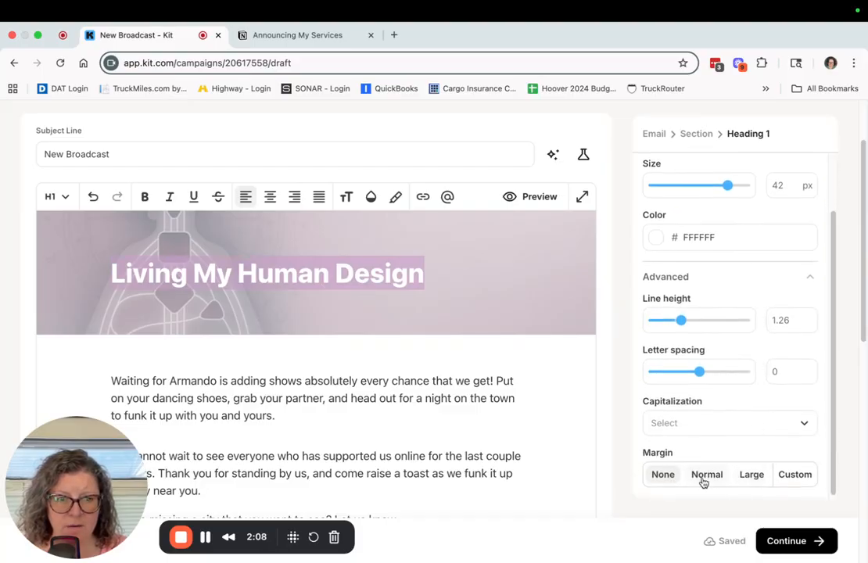
pyautogui.scroll(2, 718, 428)
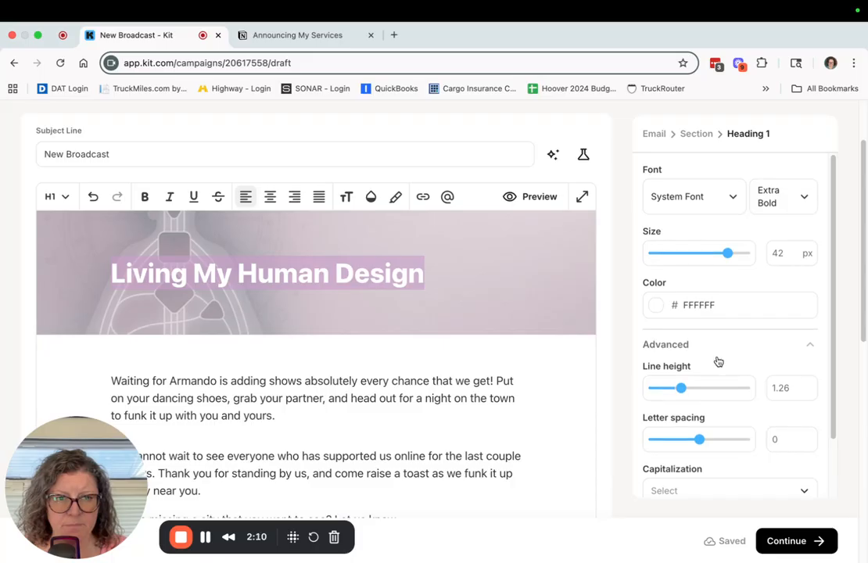
pyautogui.click(86, 256)
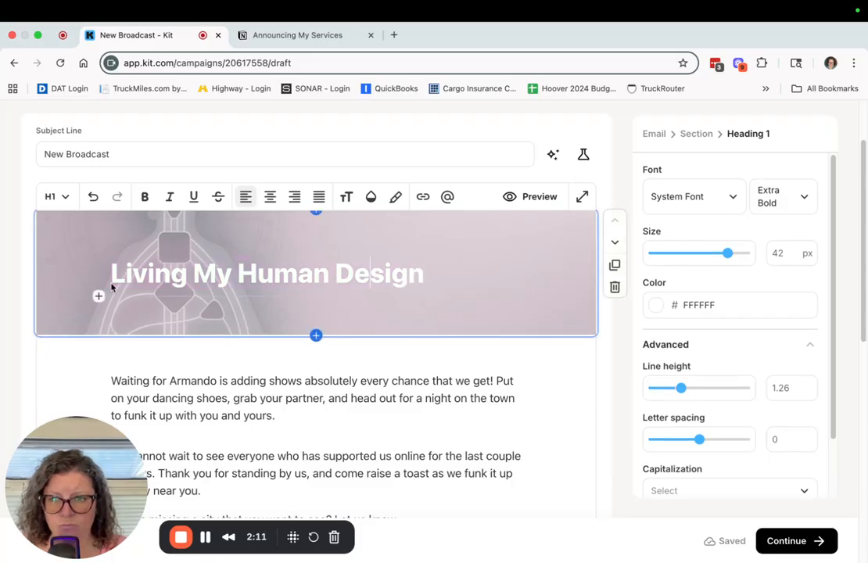
pyautogui.click(295, 201)
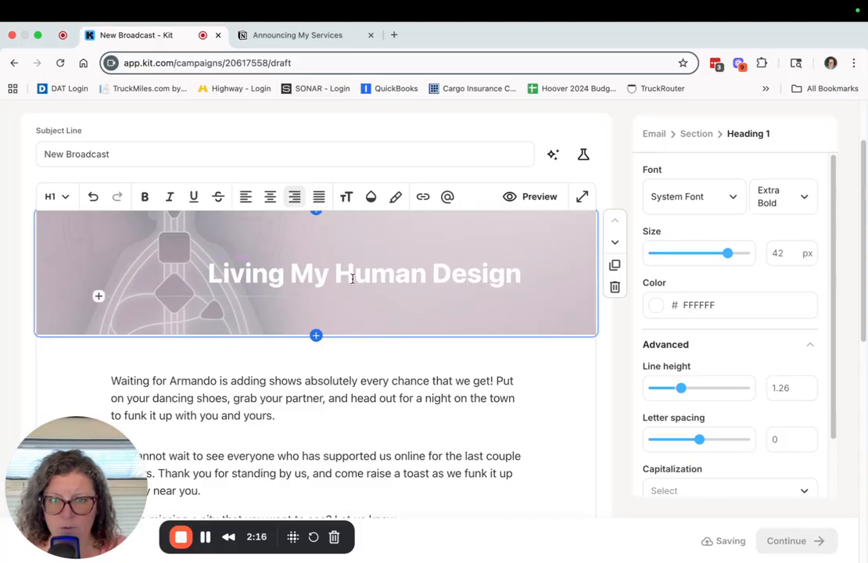
# Try to split the heading into a separate paragraph before "Human Design", and undo the split.
pyautogui.press('Return')
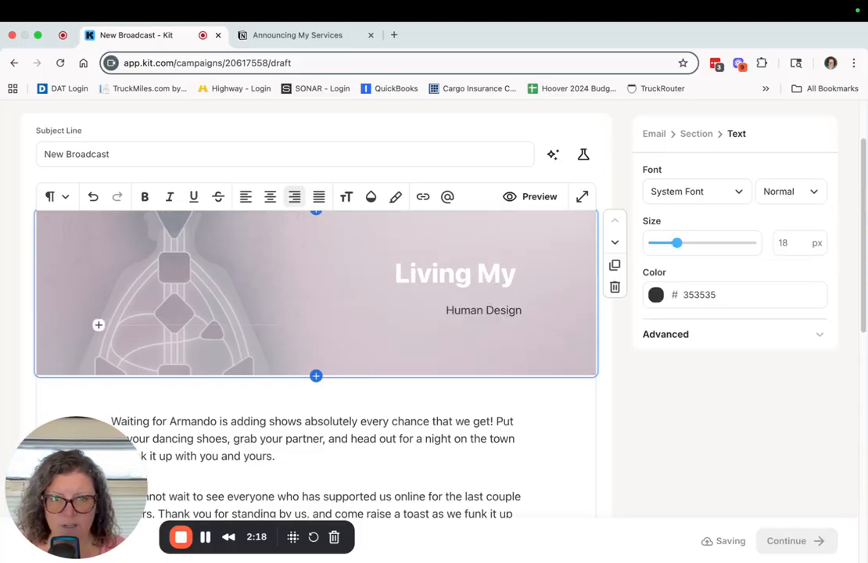
pyautogui.press('BackSpace')
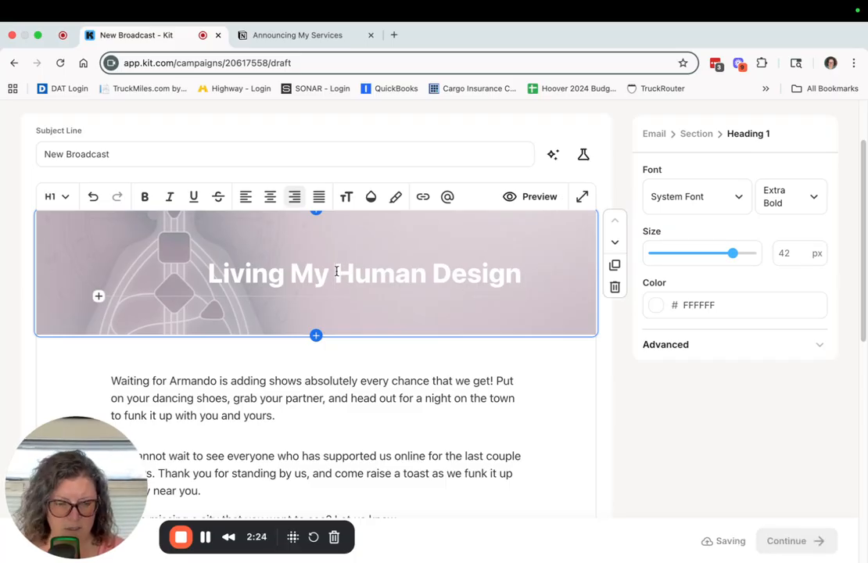
# Insert a line break before "Human Design" in the header heading so it stays one heading on two lines.
pyautogui.hotkey('shift', 'Return')
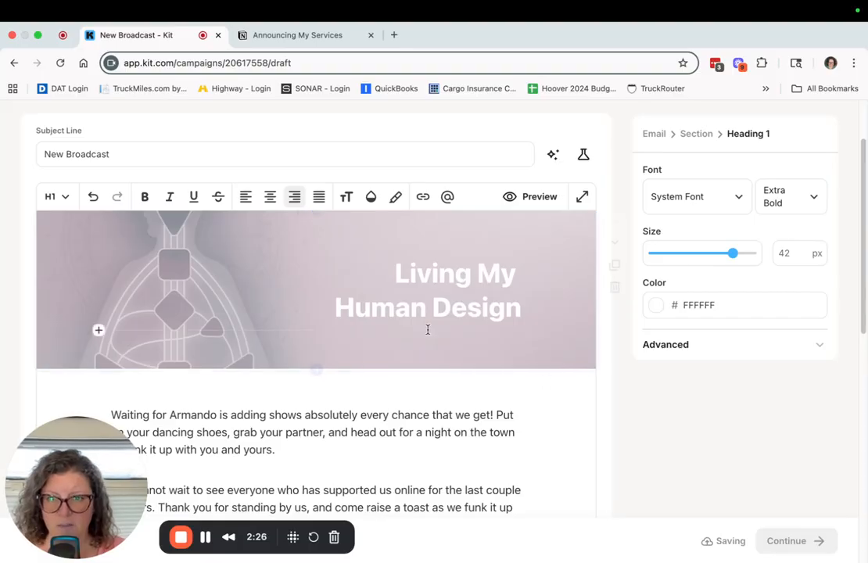
pyautogui.scroll(3, 426, 329)
pyautogui.scroll(-5, 516, 380)
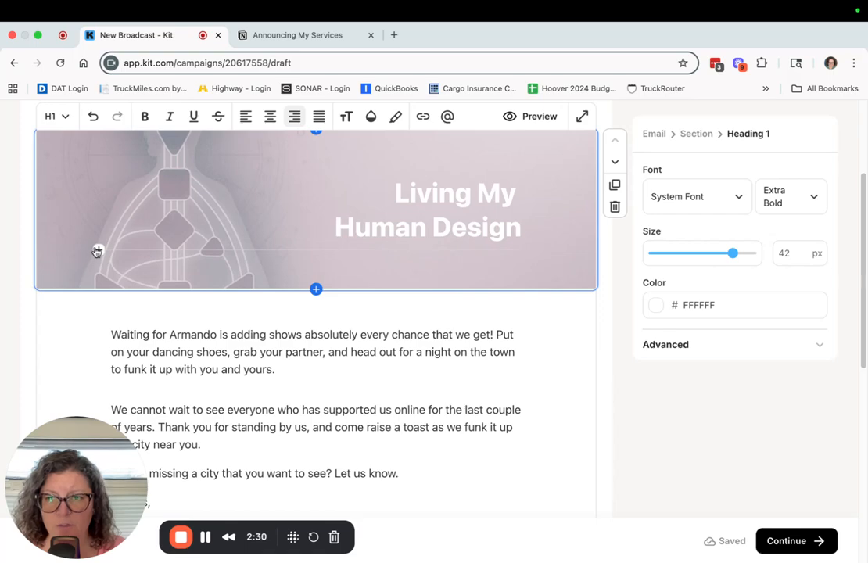
# Browse the content blocks that can be inserted into the header section, from buttons to media, and close the list.
pyautogui.click(98, 250)
pyautogui.scroll(-5, 252, 323)
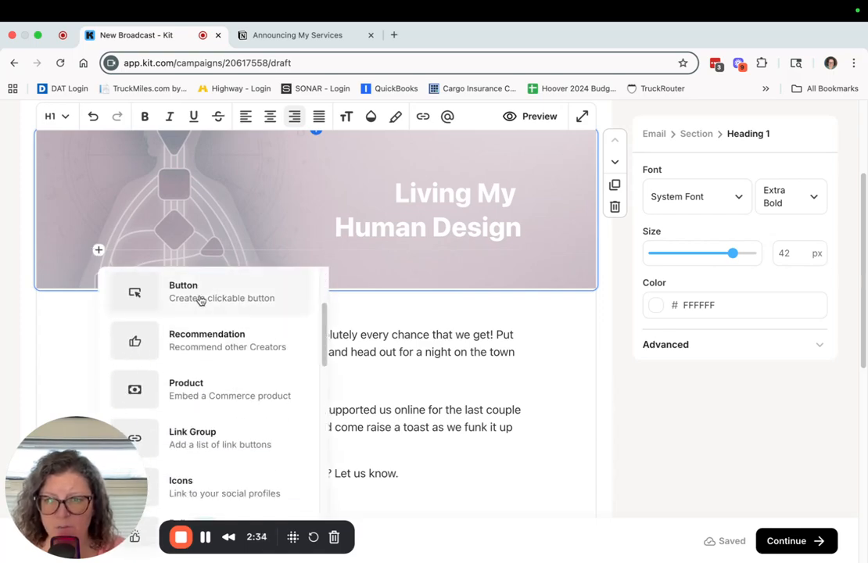
pyautogui.scroll(-5, 265, 338)
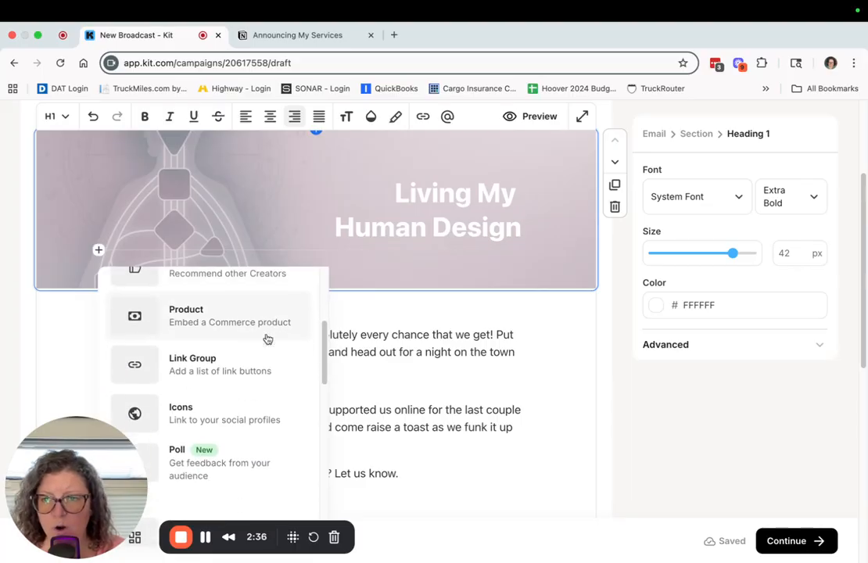
pyautogui.scroll(-5, 252, 342)
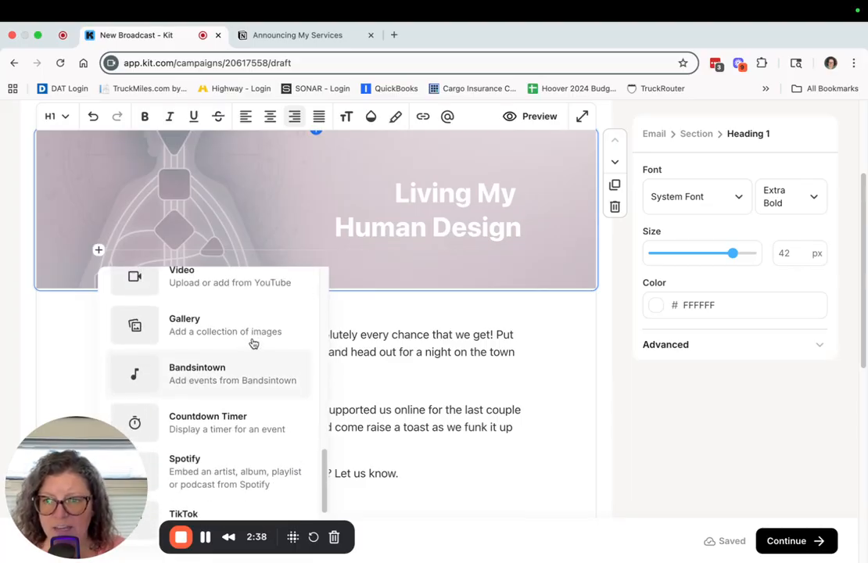
pyautogui.scroll(3, 194, 360)
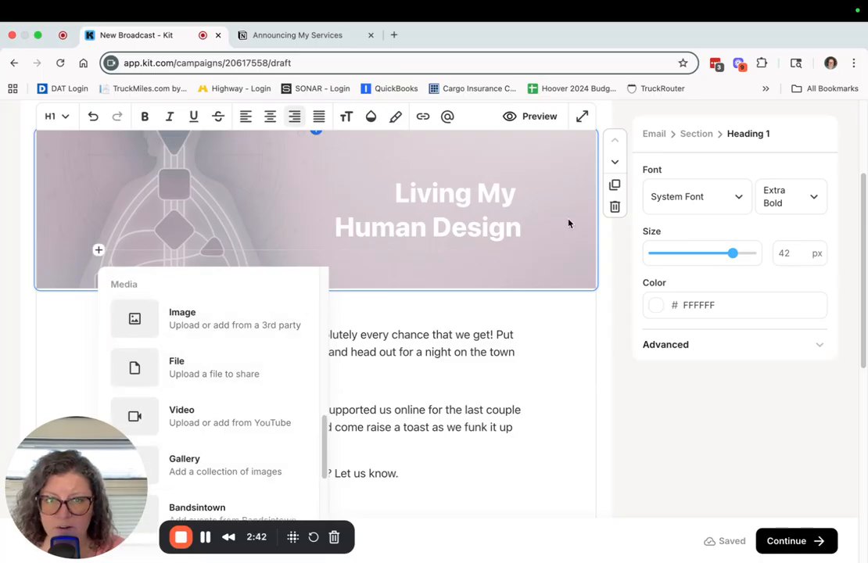
pyautogui.click(587, 300)
# Delete the orange-bordered "Behind the scenes" section from the email body.
pyautogui.scroll(-5, 548, 326)
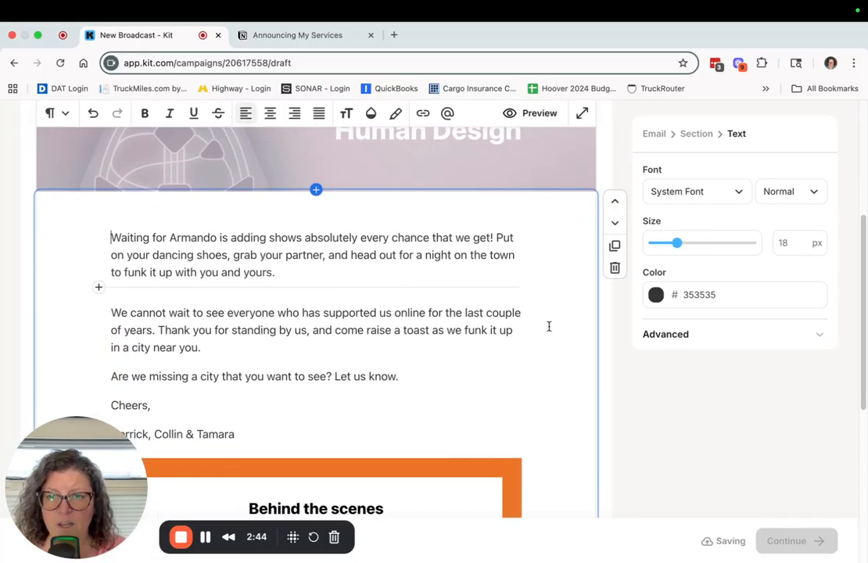
pyautogui.scroll(3, 549, 327)
pyautogui.scroll(-2, 549, 327)
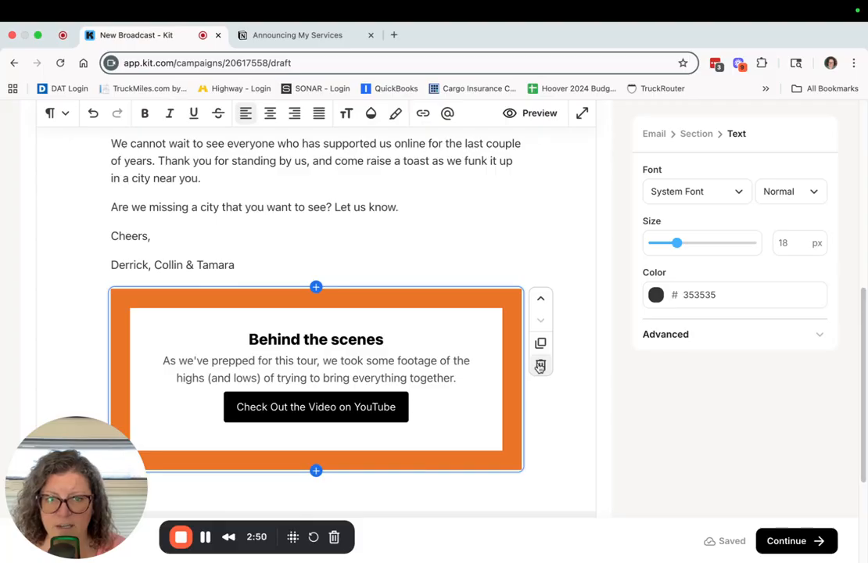
pyautogui.click(540, 365)
pyautogui.scroll(3, 535, 357)
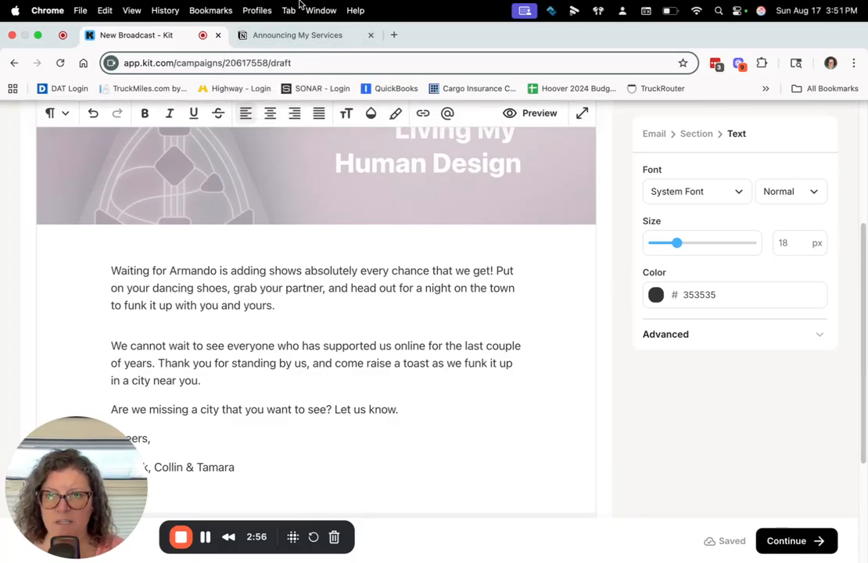
# Switch to the Notion page "Announcing My Services" and copy the subject line option "Your Human Design business, without the tech stress".
pyautogui.click(298, 35)
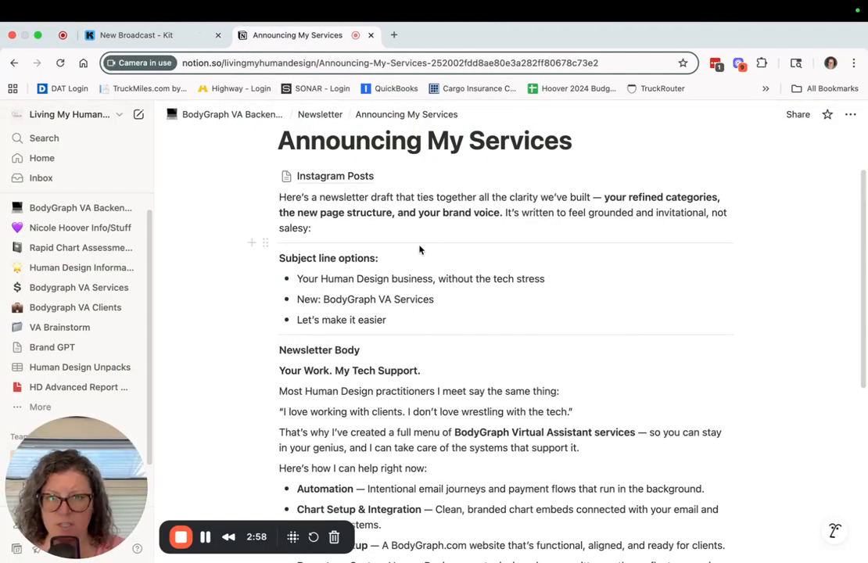
pyautogui.scroll(-1, 419, 244)
pyautogui.scroll(-1, 539, 251)
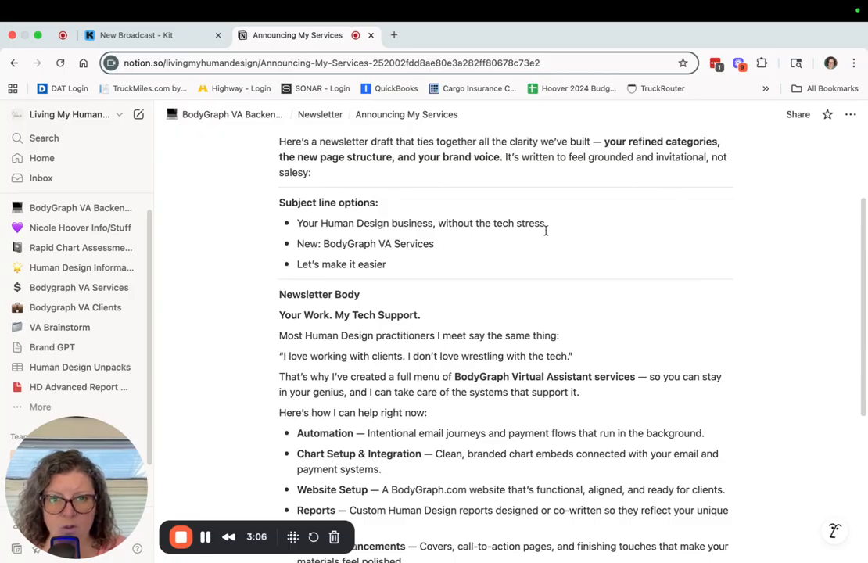
pyautogui.moveTo(545, 225); pyautogui.dragTo(290, 229)
pyautogui.press('super+c')
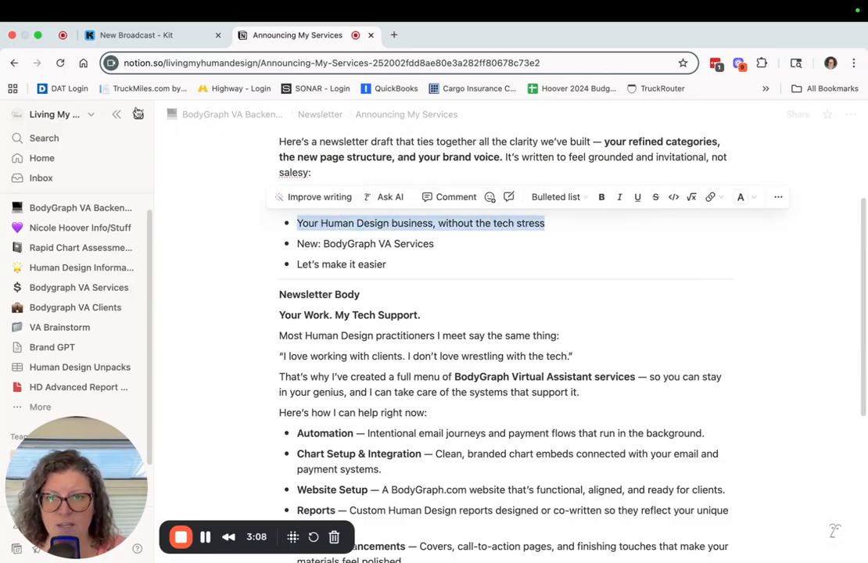
# Return to the Kit broadcast and replace its subject line with "Your Human Design business, without the tech stress".
pyautogui.click(107, 36)
pyautogui.scroll(3, 254, 258)
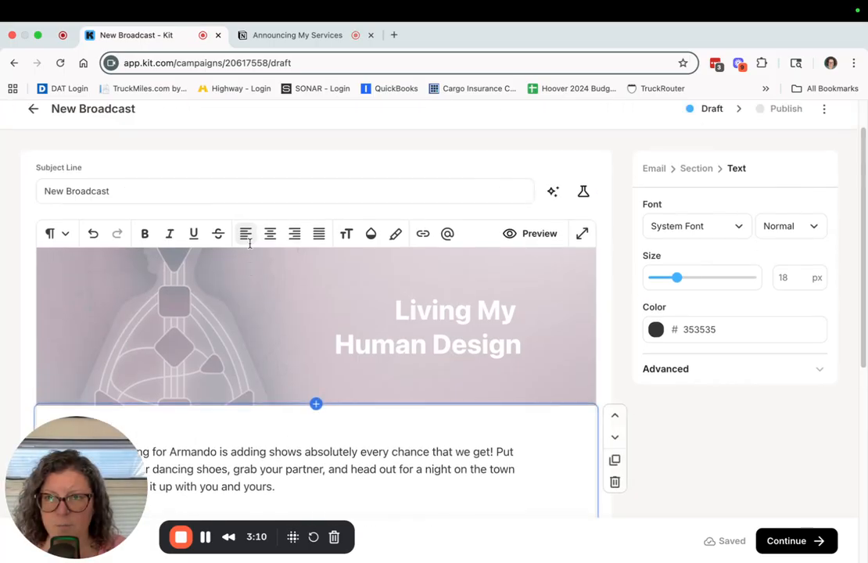
pyautogui.scroll(1, 249, 243)
pyautogui.click(155, 226)
pyautogui.press('super+a')
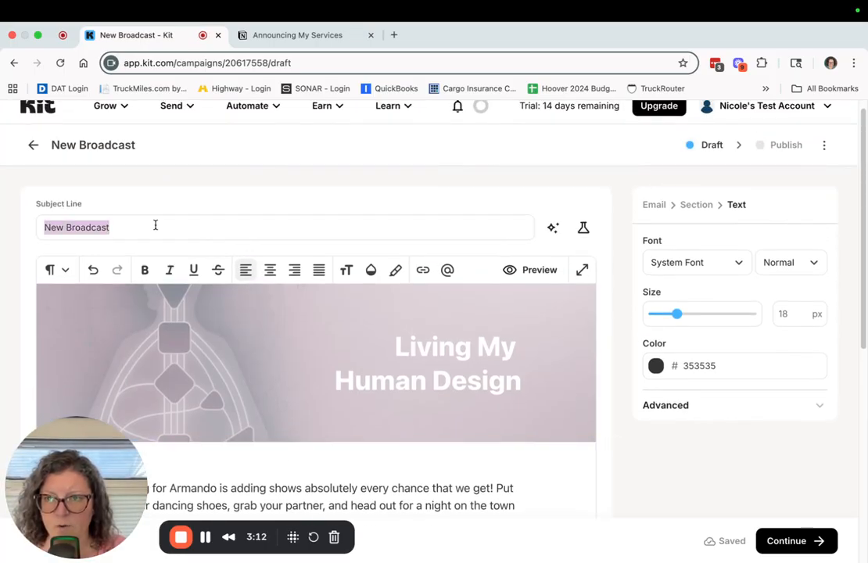
pyautogui.press('super+v')
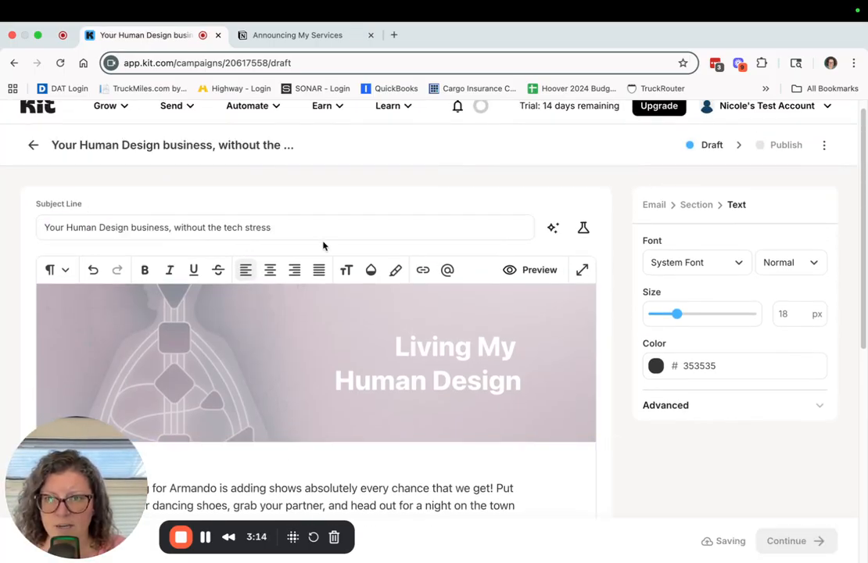
pyautogui.scroll(-5, 329, 240)
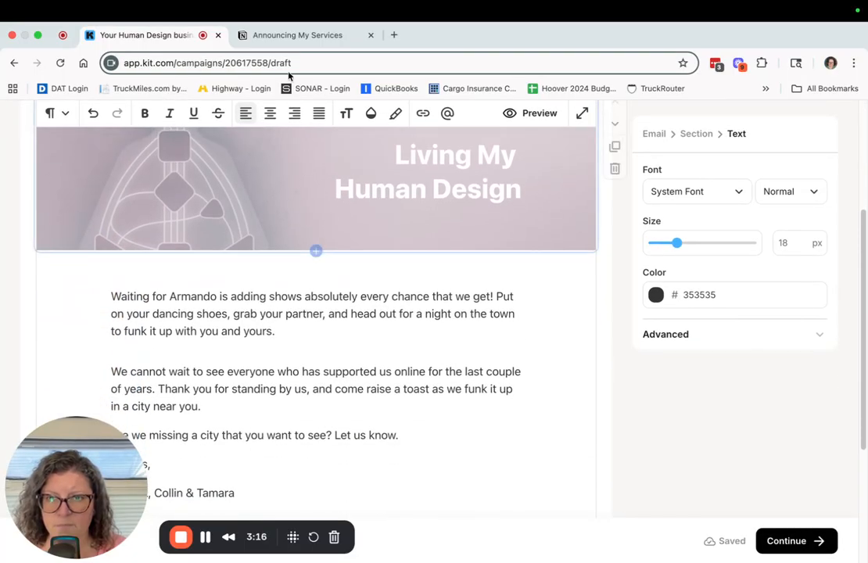
pyautogui.click(297, 35)
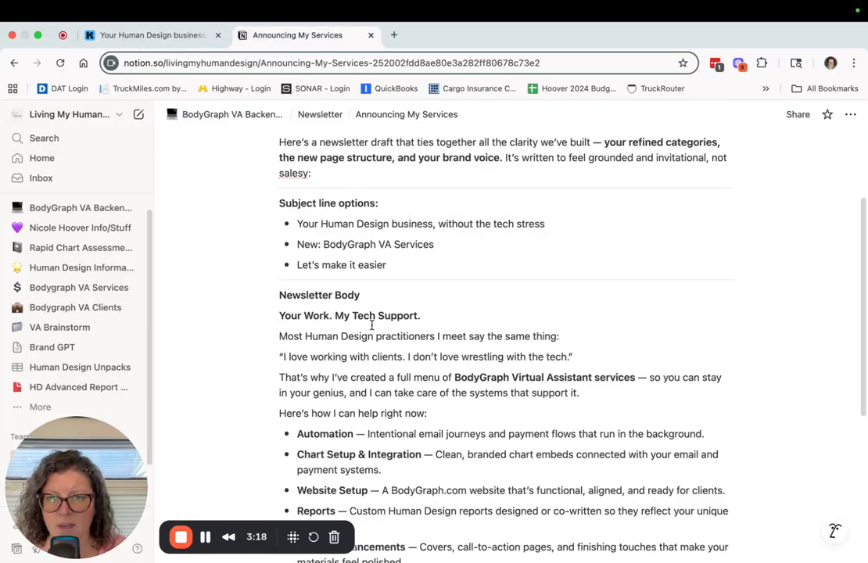
pyautogui.scroll(3, 371, 325)
pyautogui.click(147, 37)
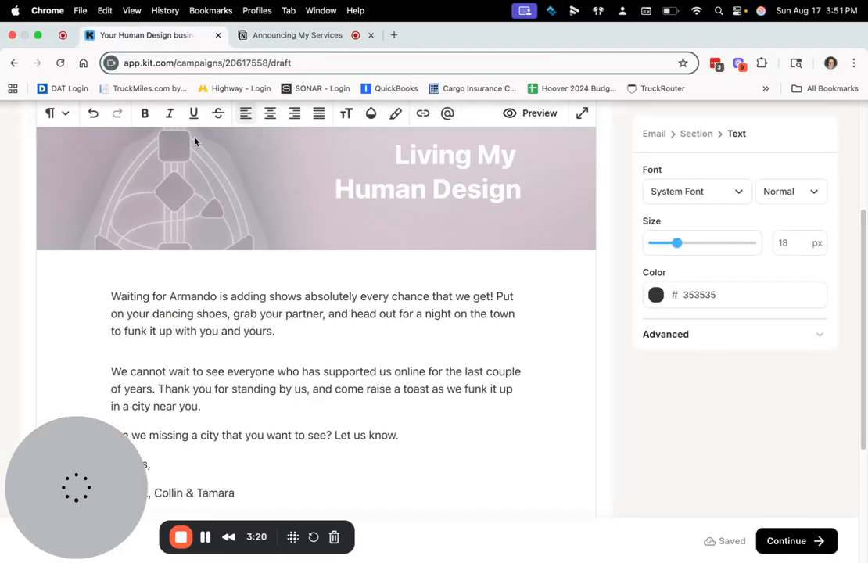
pyautogui.click(106, 296)
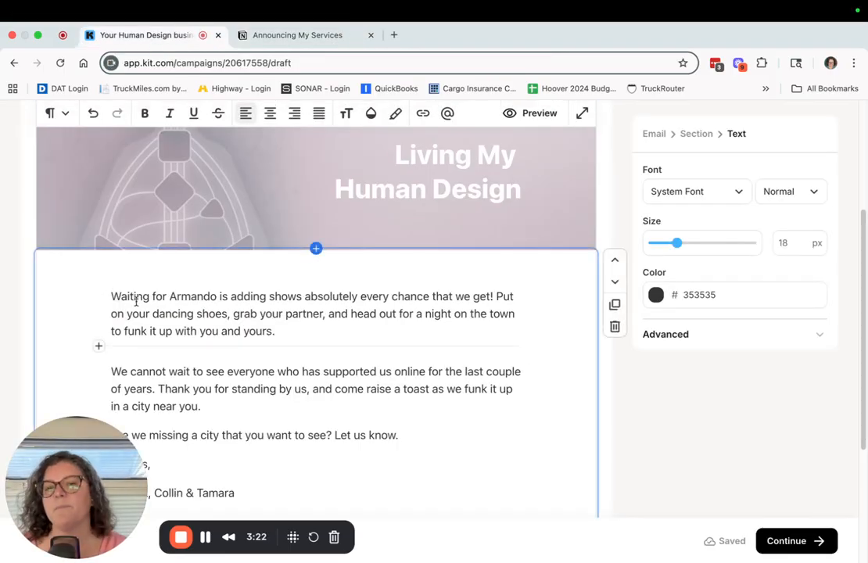
pyautogui.click(447, 119)
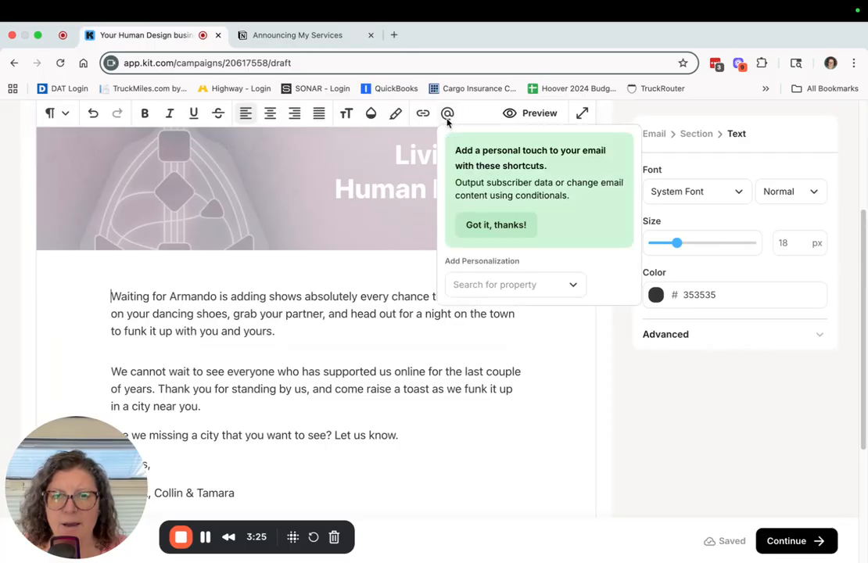
pyautogui.click(552, 290)
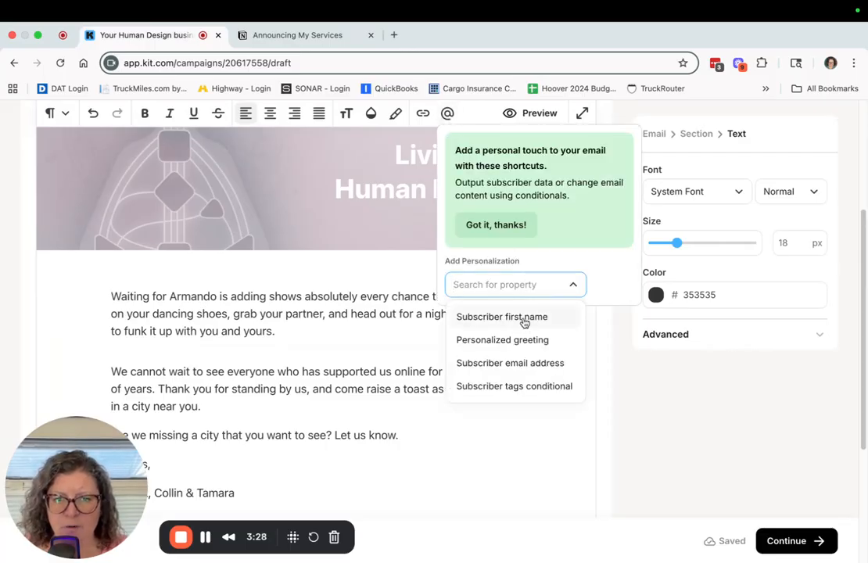
pyautogui.click(122, 301)
# Delete all of the template's placeholder body text between the header and the footer, including the sign-off.
pyautogui.scroll(3, 403, 447)
pyautogui.scroll(-1, 408, 436)
pyautogui.scroll(-10, 405, 446)
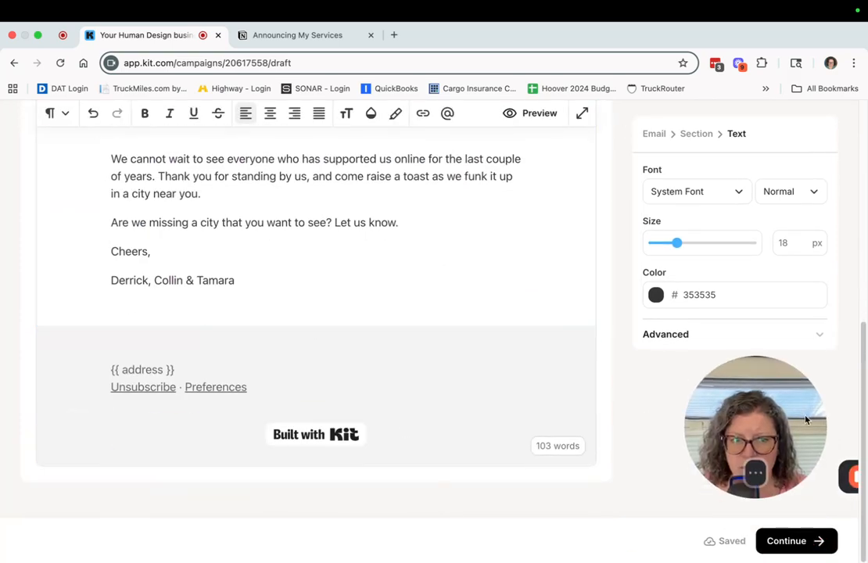
pyautogui.scroll(10, 565, 422)
pyautogui.scroll(-2, 485, 372)
pyautogui.scroll(-3, 486, 373)
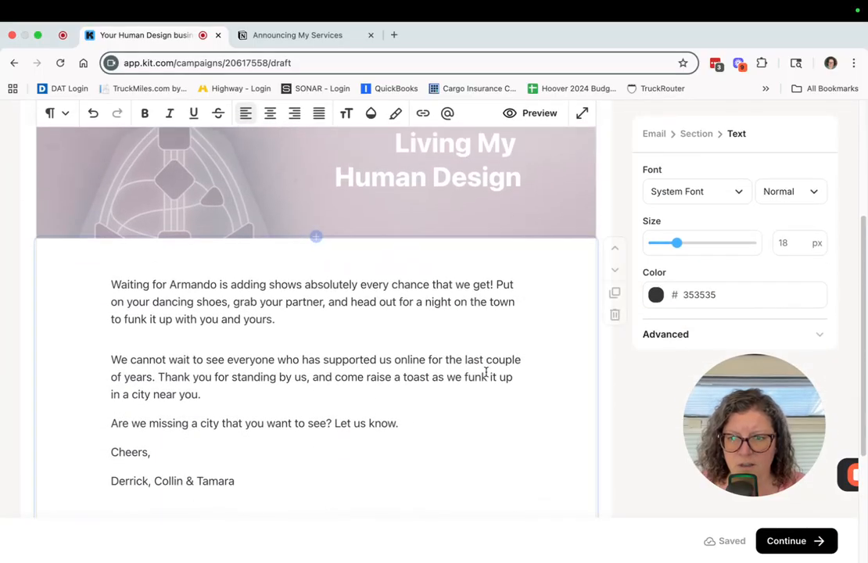
pyautogui.click(254, 384)
pyautogui.moveTo(252, 390)
pyautogui.mouseDown()
pyautogui.moveTo(165, 378)
pyautogui.moveTo(83, 242)
pyautogui.moveTo(76, 198)
pyautogui.mouseUp()
pyautogui.press('BackSpace')
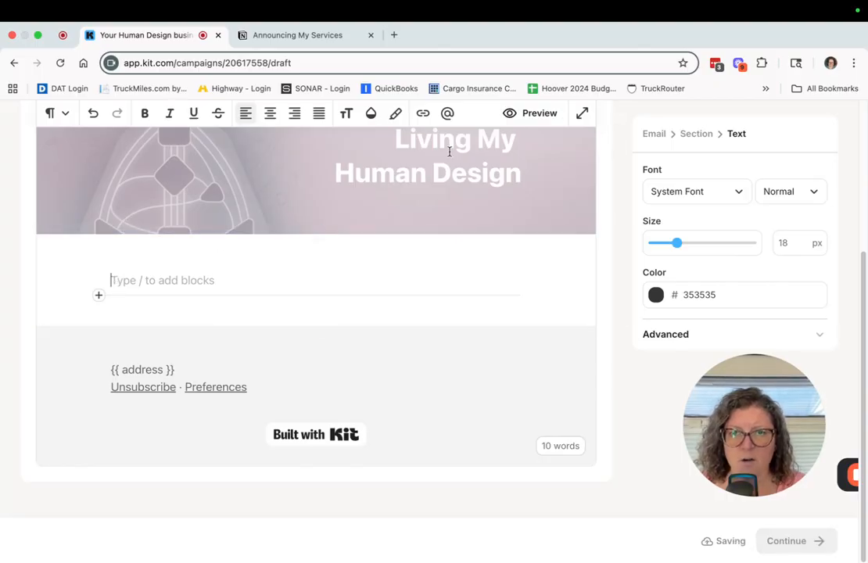
# Insert the Personalized greeting property in the empty body, set its default name to "Friend", and start a new paragraph below it.
pyautogui.click(448, 113)
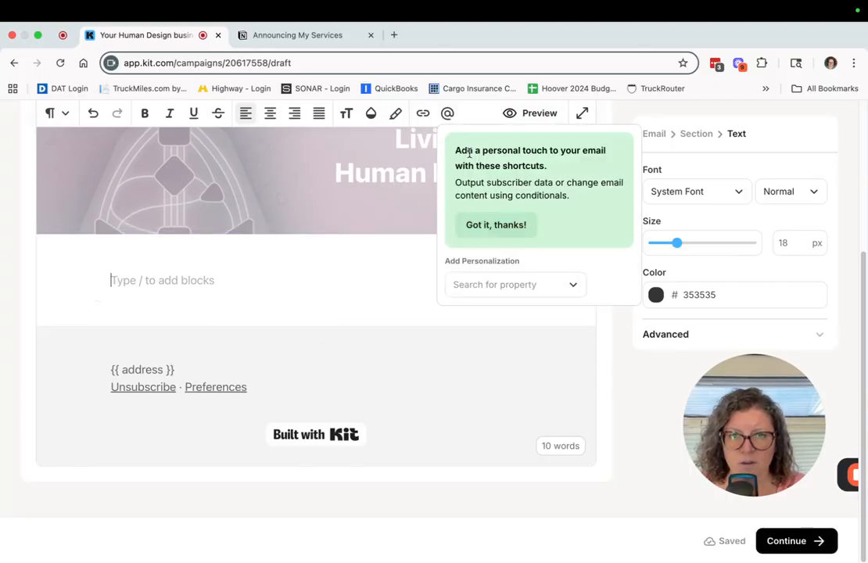
pyautogui.click(531, 320)
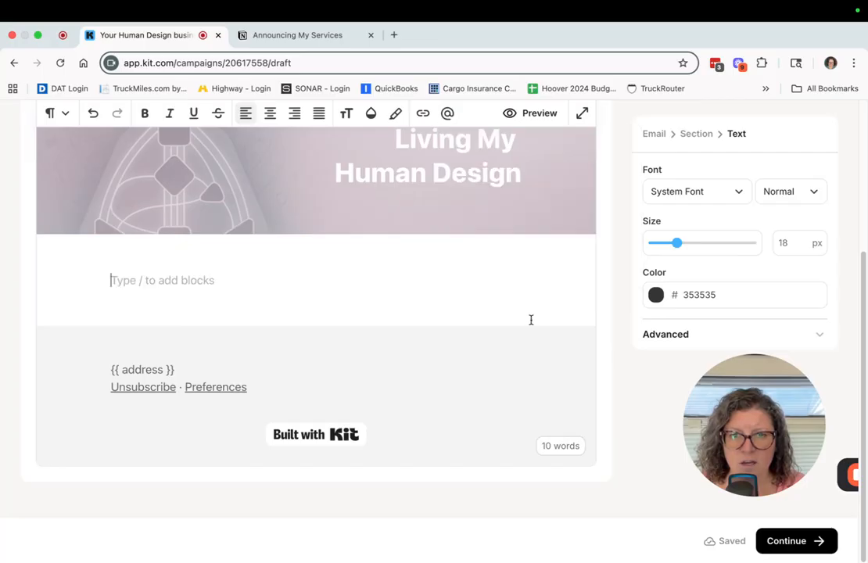
pyautogui.click(447, 114)
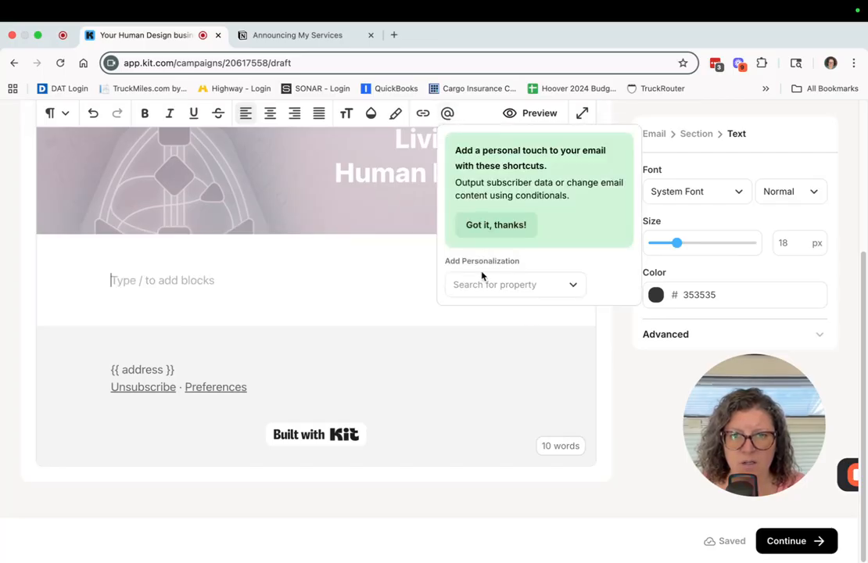
pyautogui.click(522, 285)
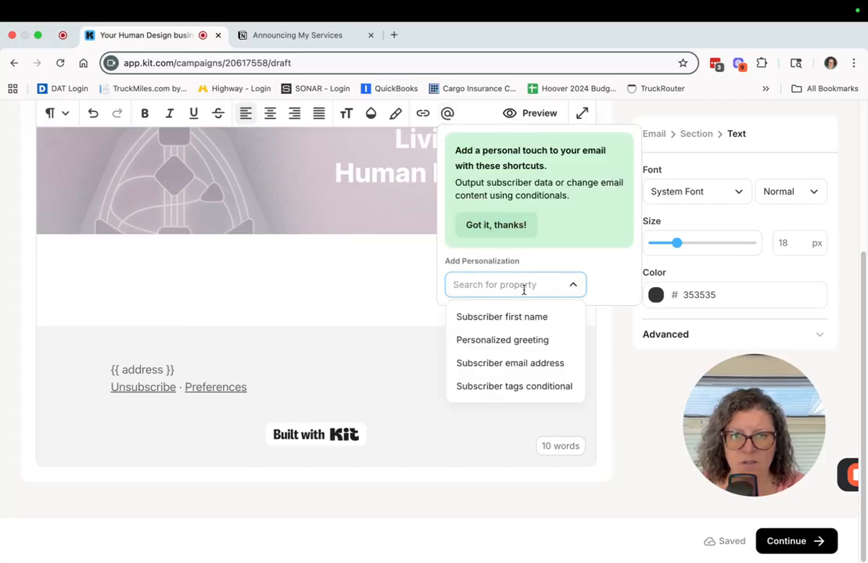
pyautogui.click(523, 341)
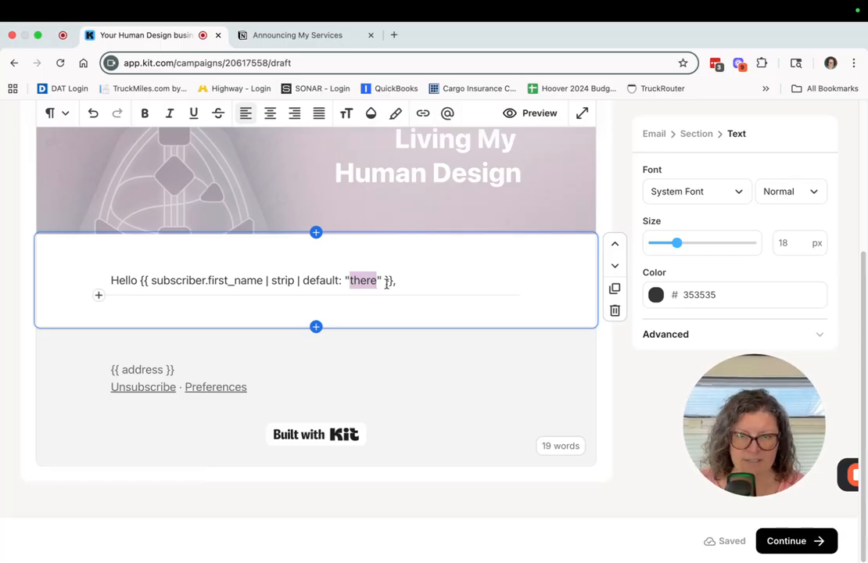
pyautogui.write('Friend')
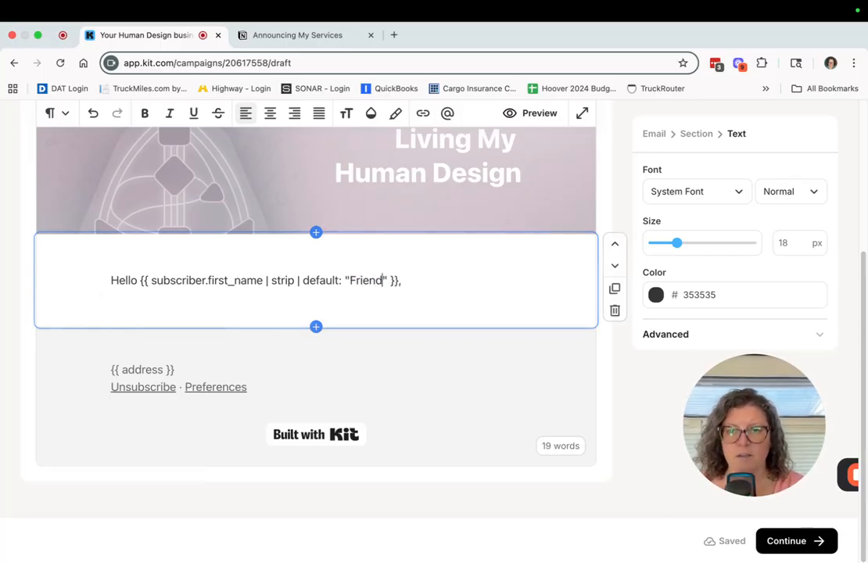
pyautogui.click(420, 280)
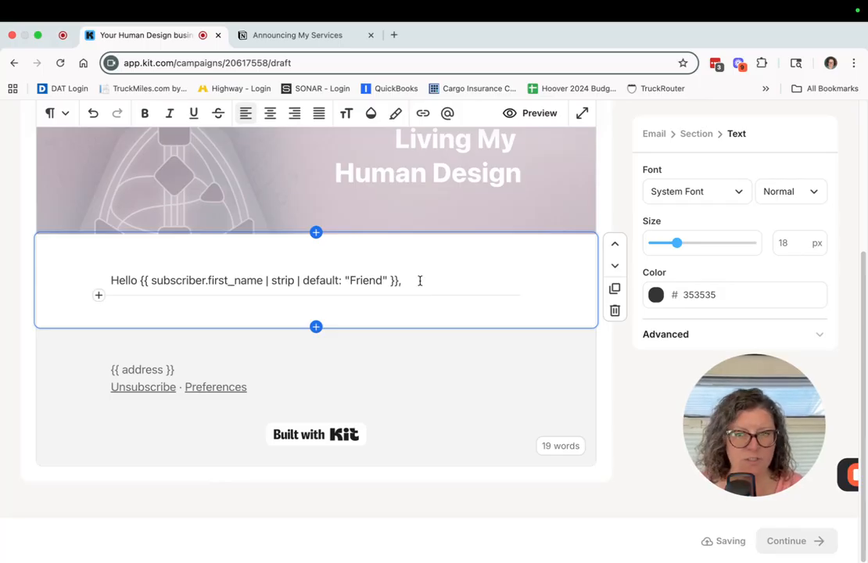
pyautogui.press('Return')
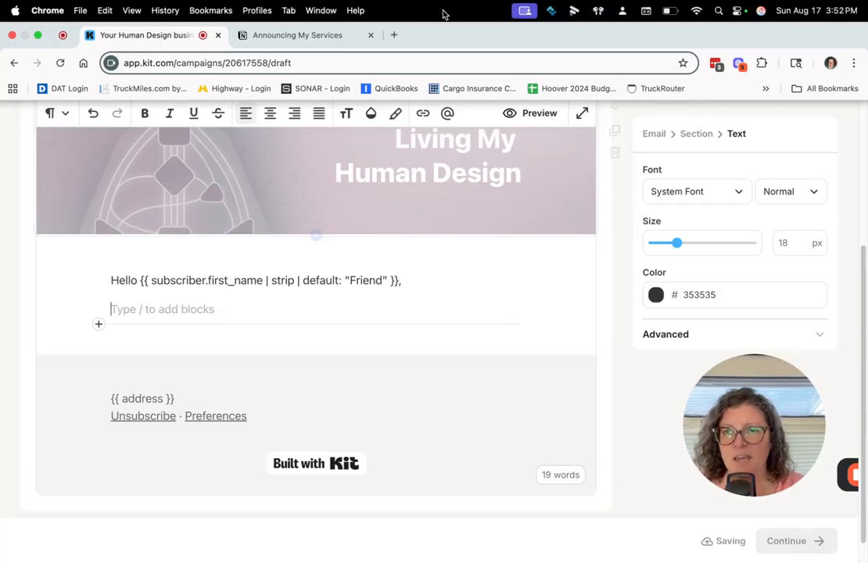
# Switch to the Notion page and copy the newsletter body from "Your Work. My Tech Support." through the "Book a Discovery Call" line.
pyautogui.click(306, 34)
pyautogui.scroll(-5, 456, 184)
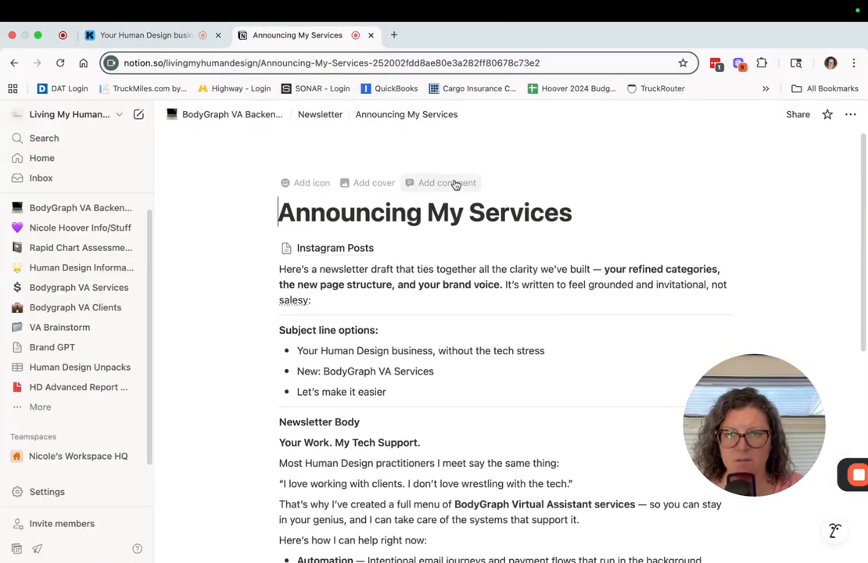
pyautogui.scroll(-1, 454, 180)
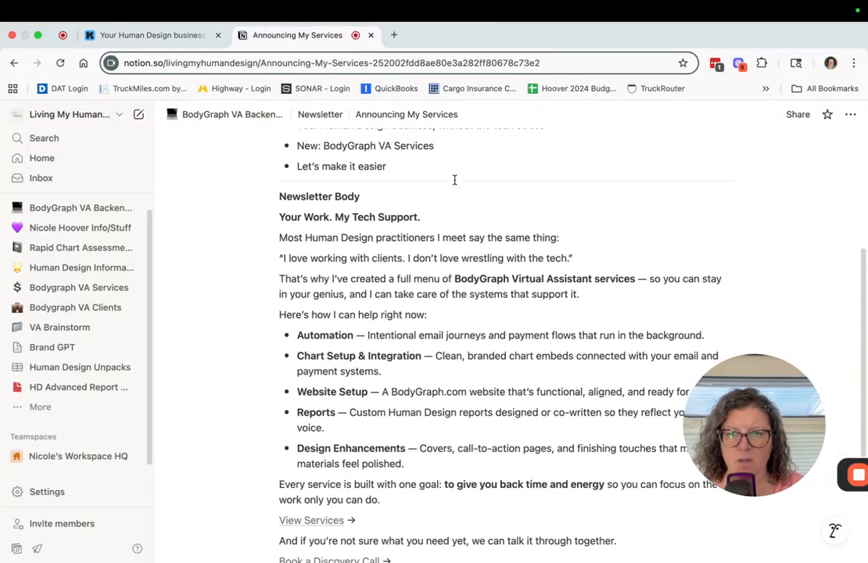
pyautogui.moveTo(279, 179); pyautogui.dragTo(444, 468)
pyautogui.press('super+c')
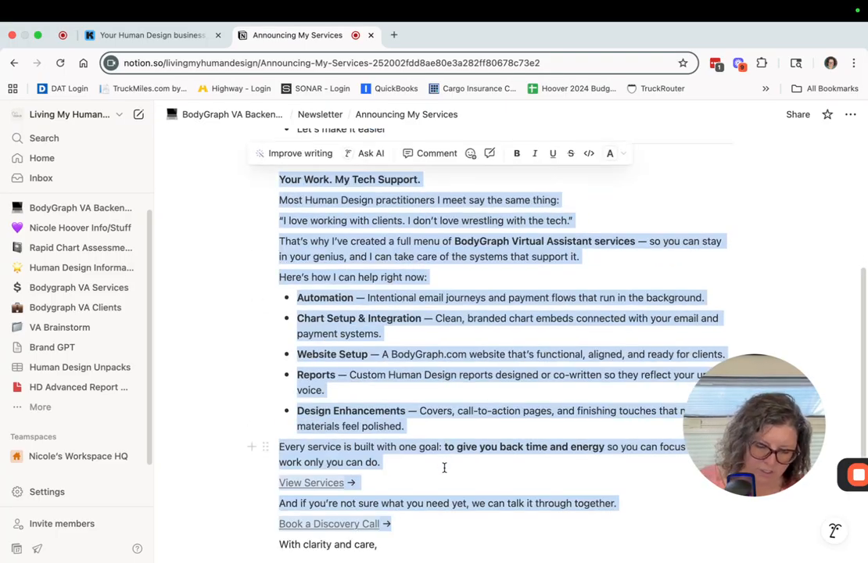
# Return to the Kit broadcast and paste the copied newsletter body below the greeting, accepting the Markdown auto-formatting.
pyautogui.press('BackSpace')
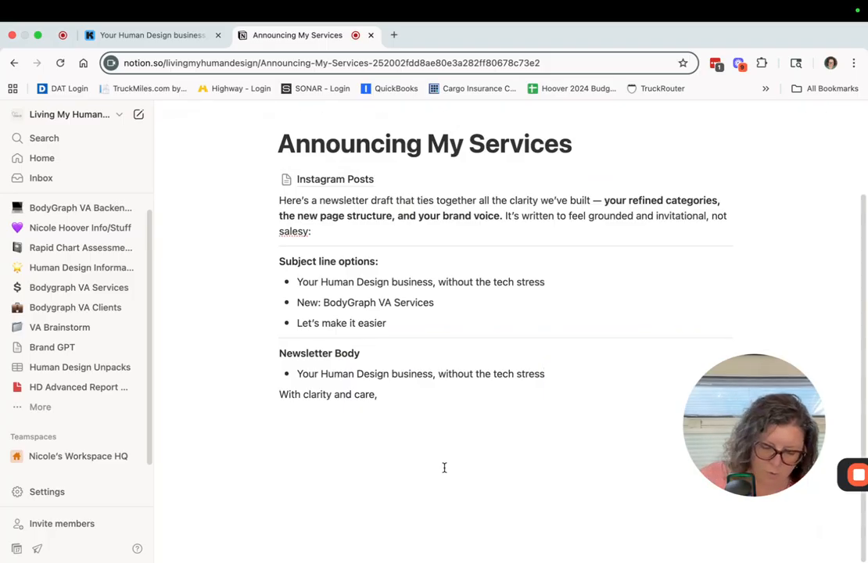
pyautogui.press('super+z')
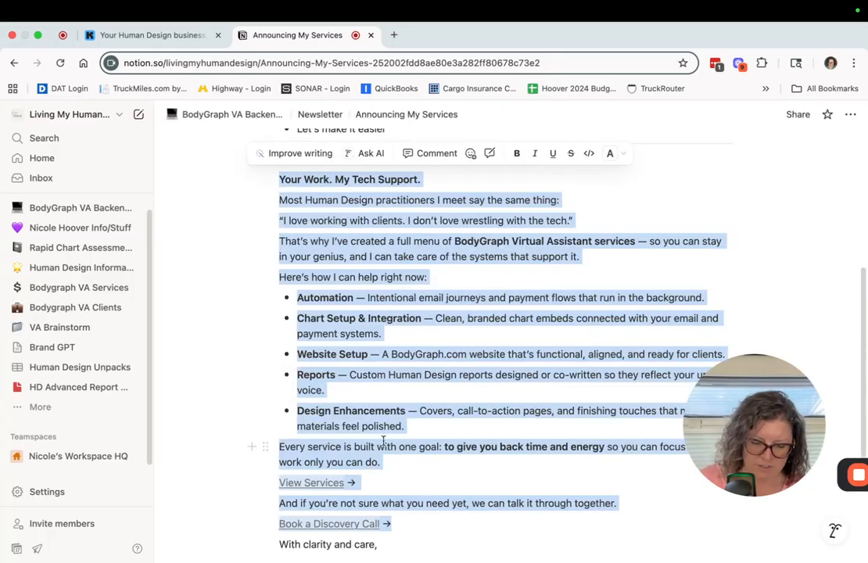
pyautogui.click(115, 35)
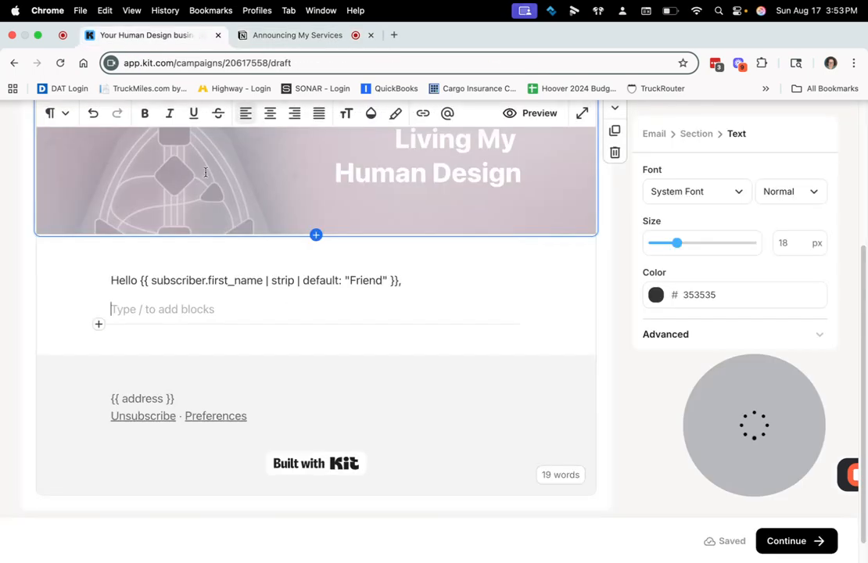
pyautogui.click(146, 314)
pyautogui.press('super+v')
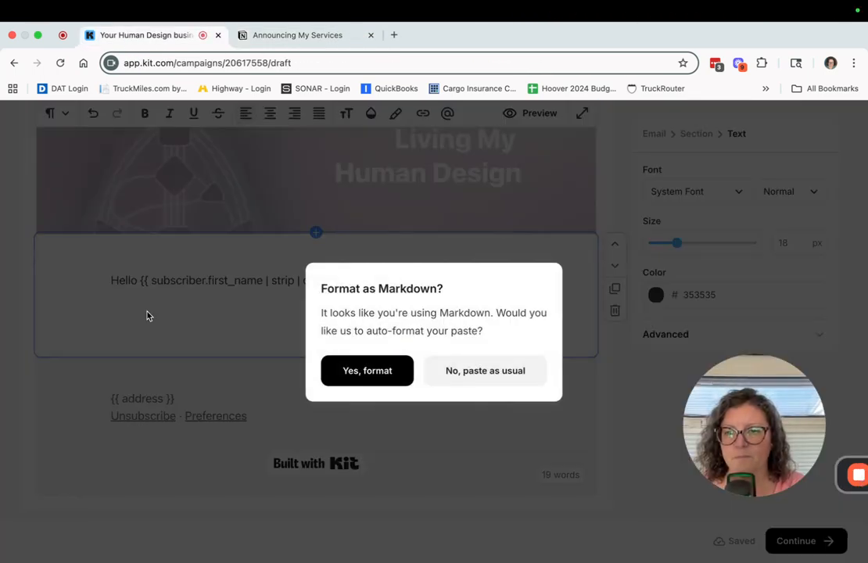
pyautogui.click(377, 377)
pyautogui.scroll(5, 384, 284)
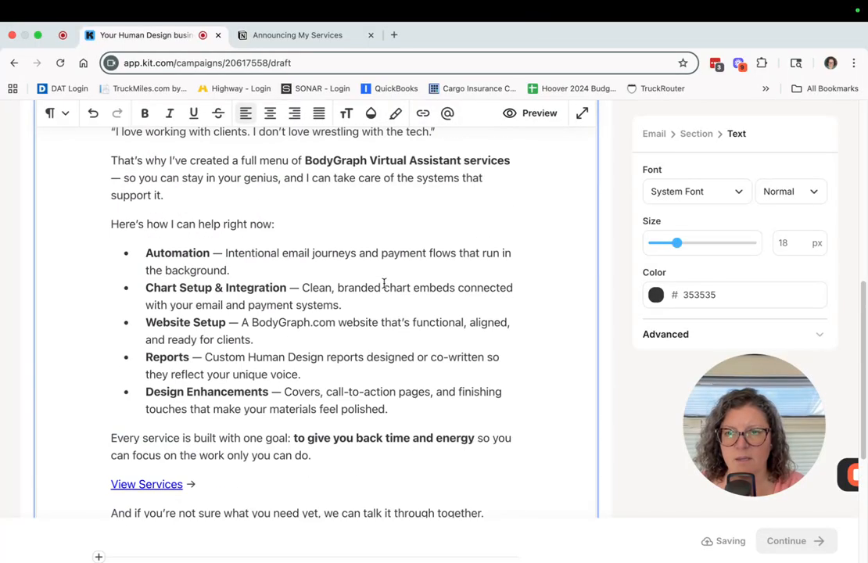
pyautogui.scroll(3, 384, 284)
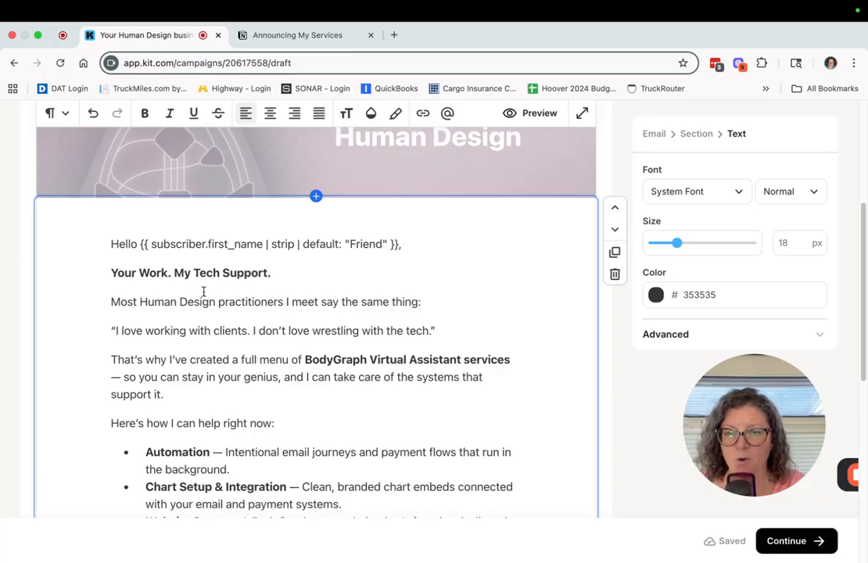
# Select the View Services link below the service list, open its address for editing and review it back to its beginning.
pyautogui.scroll(-5, 339, 391)
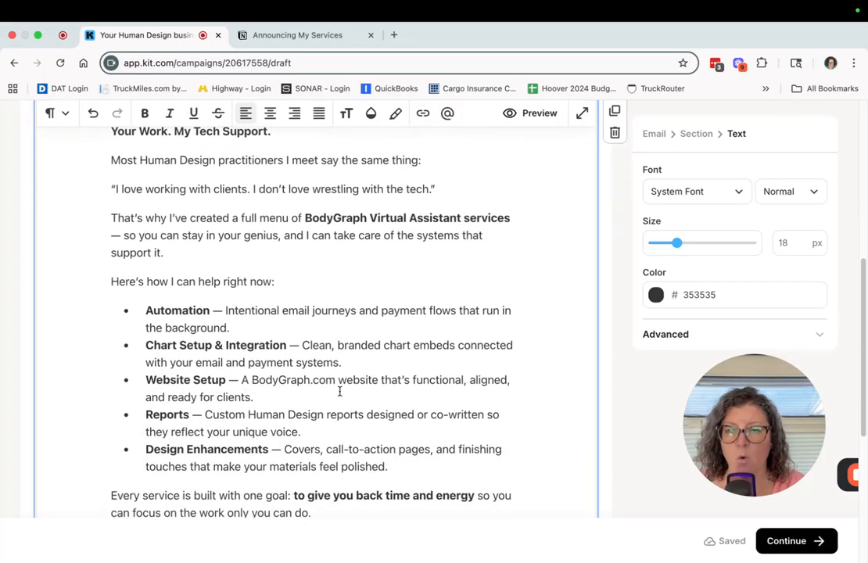
pyautogui.scroll(-5, 339, 391)
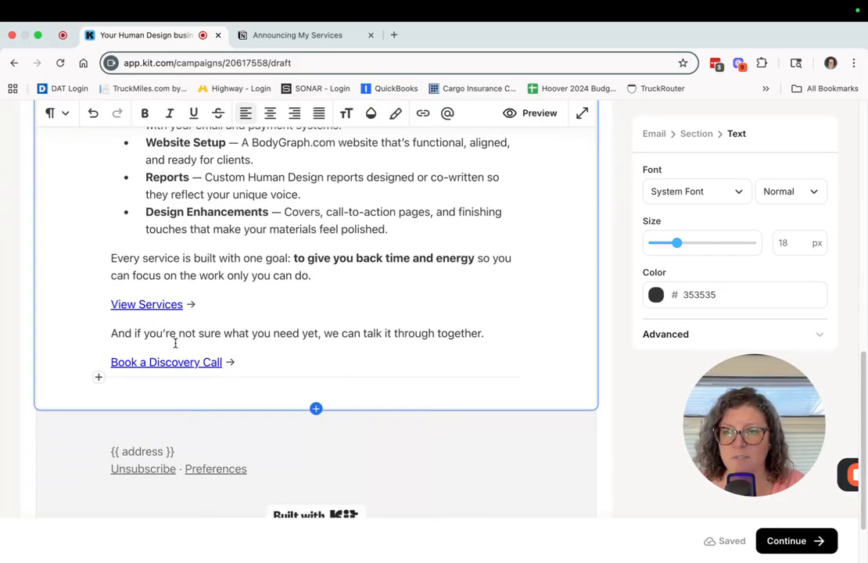
pyautogui.click(153, 303)
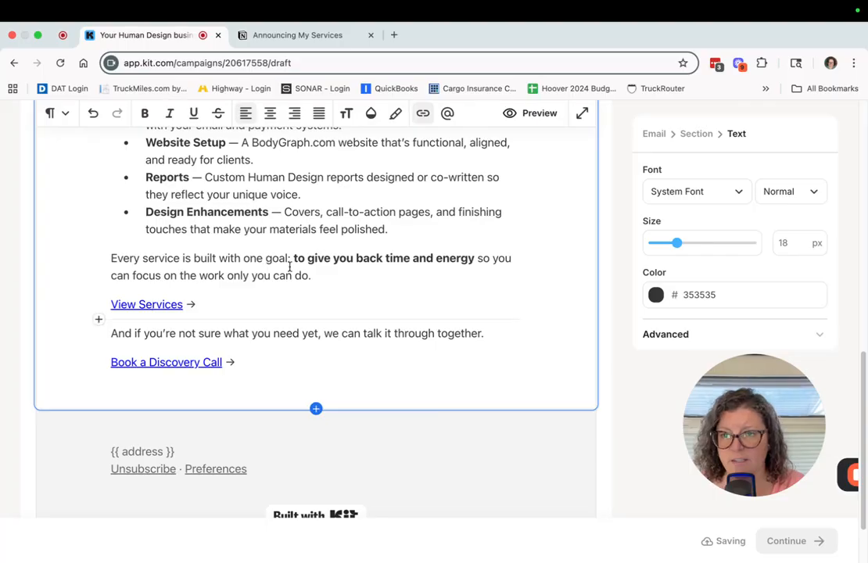
pyautogui.moveTo(184, 309); pyautogui.dragTo(129, 307)
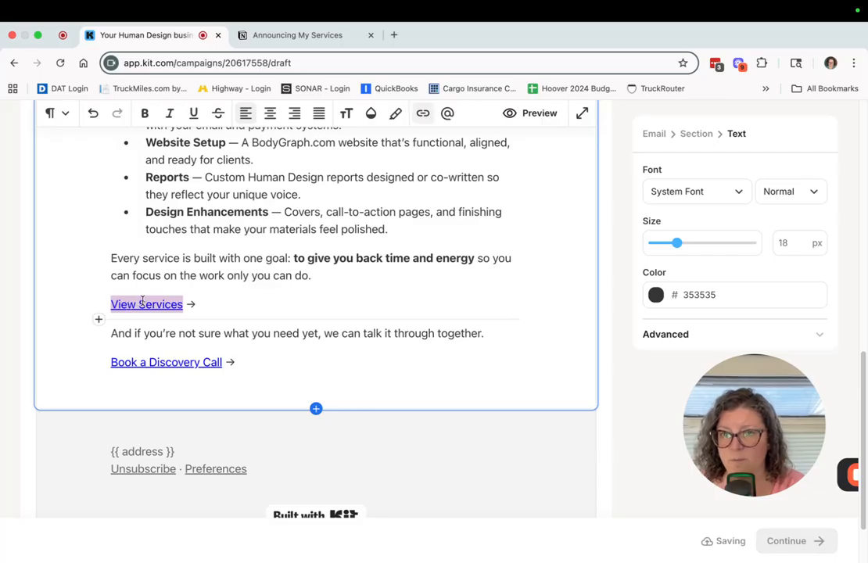
pyautogui.click(423, 114)
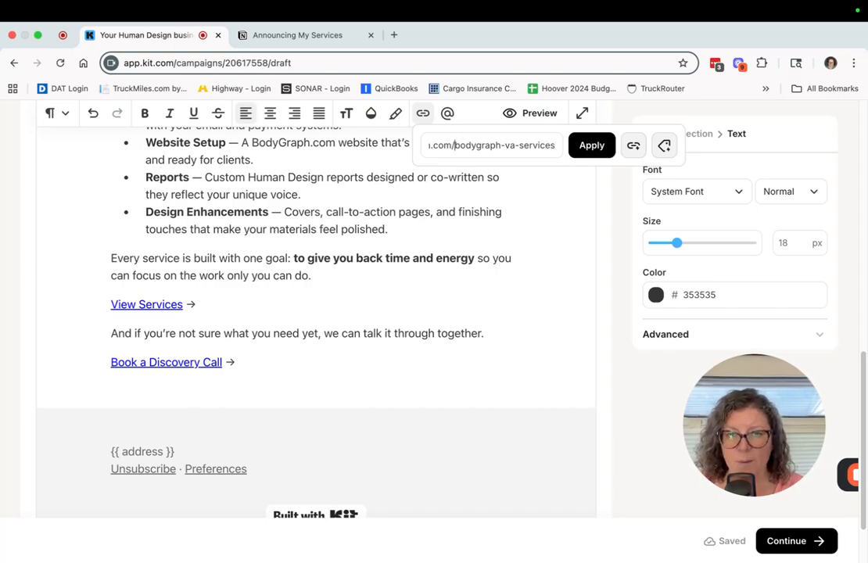
pyautogui.press('Left')
pyautogui.press('Left')
pyautogui.press('Left')
pyautogui.press('Left')
pyautogui.press('Left')
pyautogui.press('Left')
pyautogui.press('Left')
pyautogui.press('Left')
pyautogui.press('Left')
pyautogui.press('Left')
pyautogui.press('Left')
pyautogui.press('Left')
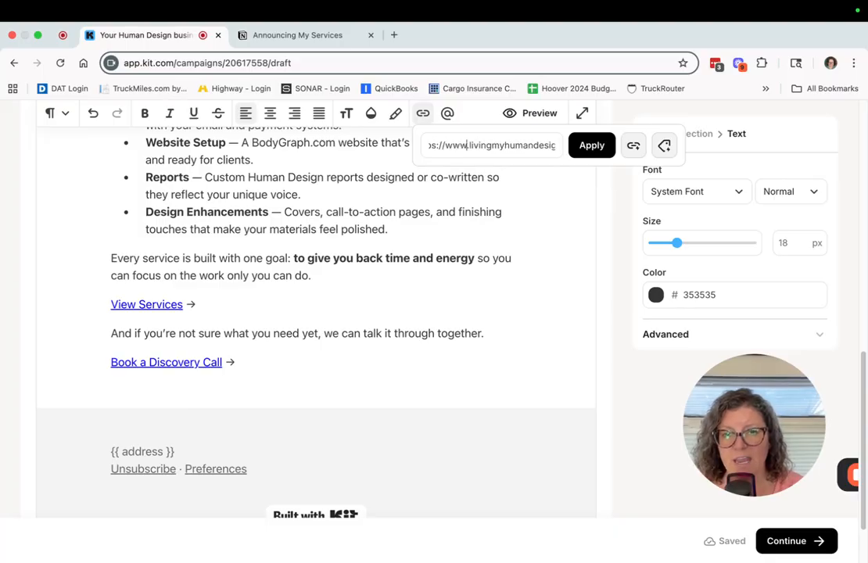
pyautogui.press('Left')
pyautogui.press('Left')
pyautogui.press('Left')
pyautogui.press('Left')
pyautogui.press('Left')
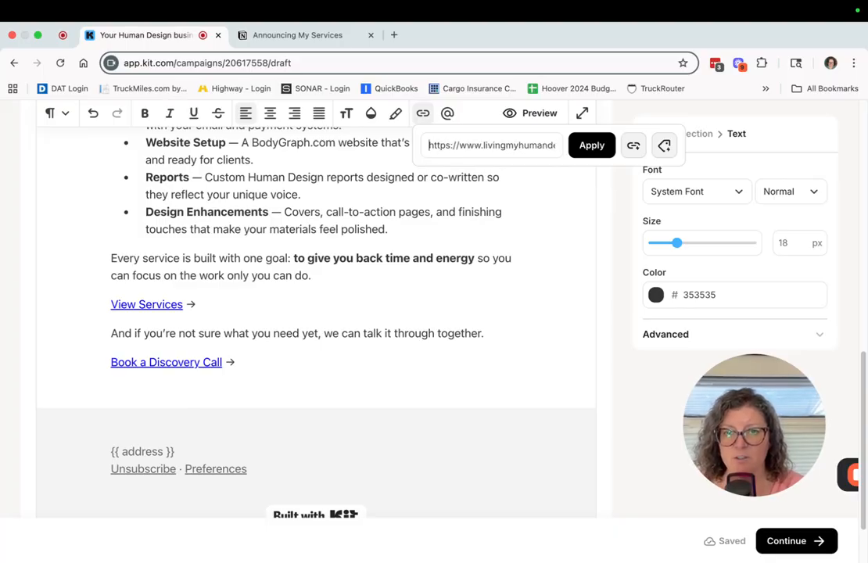
# Load livingmyhumandesign.com in a new browser tab, open the Bodygraph VA Services page and copy its address.
pyautogui.click(395, 44)
pyautogui.click(397, 63)
pyautogui.write('e')
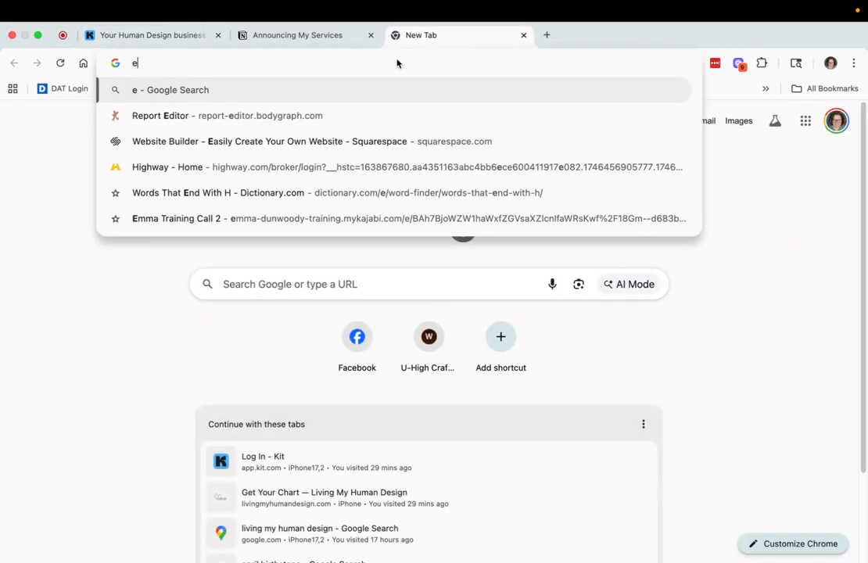
pyautogui.press('Escape')
pyautogui.write('q')
pyautogui.press('Escape')
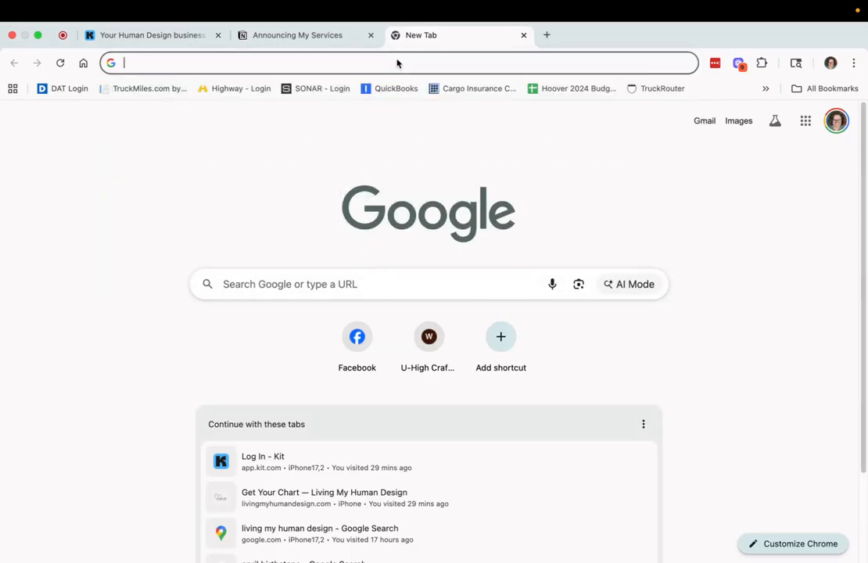
pyautogui.write('www.')
pyautogui.press('Return')
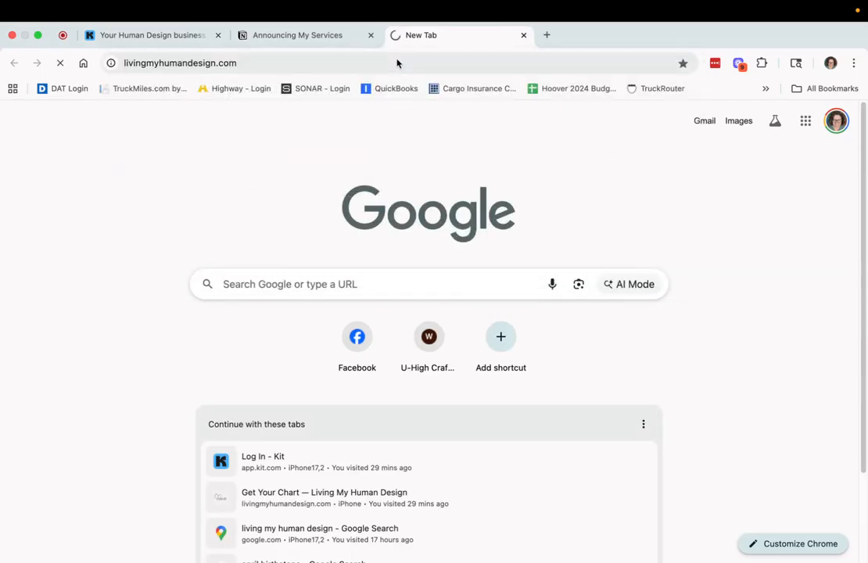
pyautogui.click(268, 166)
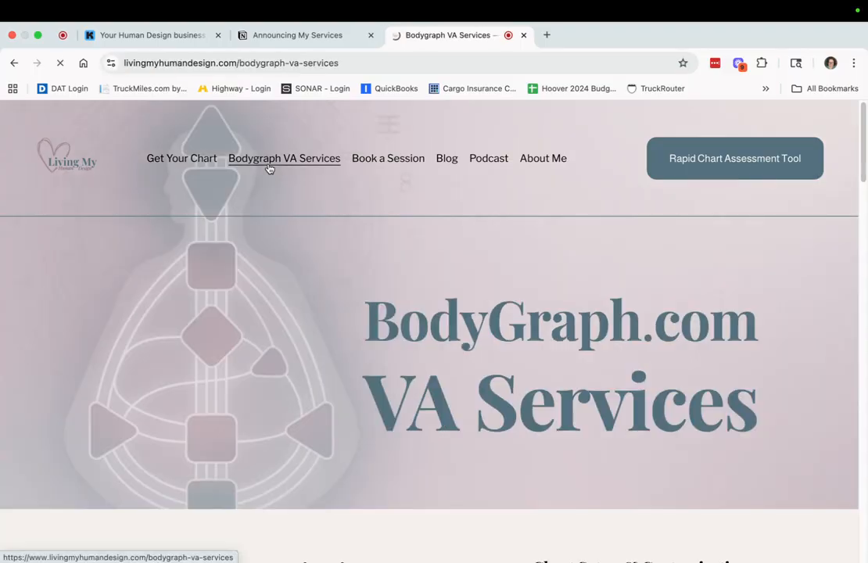
pyautogui.click(418, 66)
pyautogui.moveTo(418, 66); pyautogui.dragTo(201, 68)
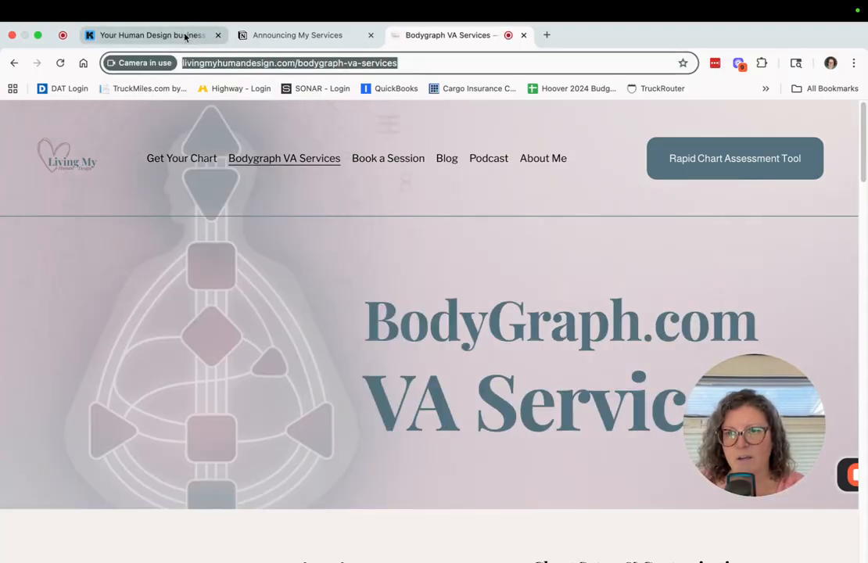
pyautogui.click(186, 35)
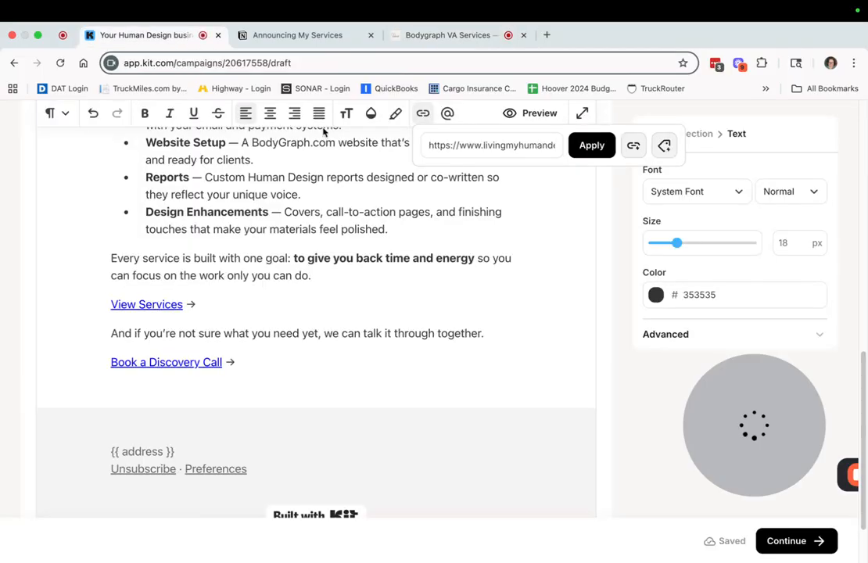
pyautogui.tripleClick(512, 149)
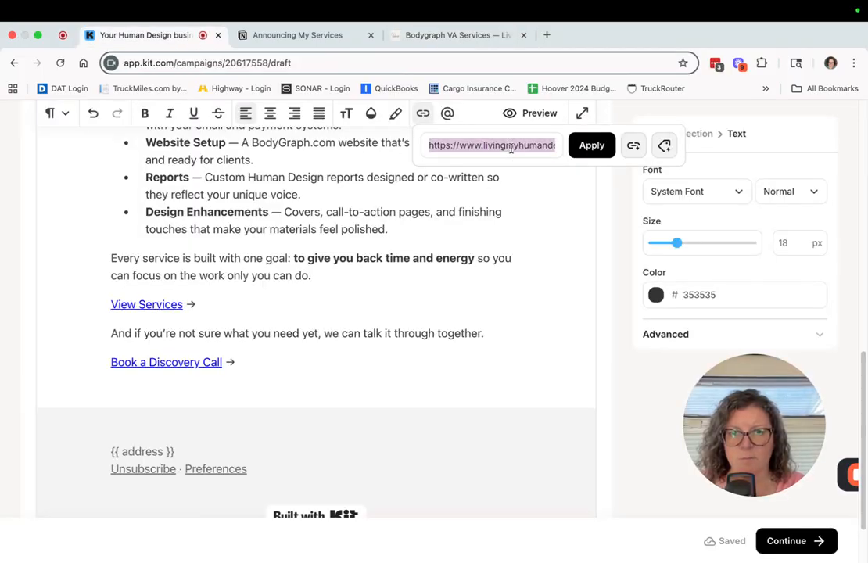
pyautogui.write('https://www.livingmyhumandesign.com/bodygraph-va-services')
pyautogui.click(589, 145)
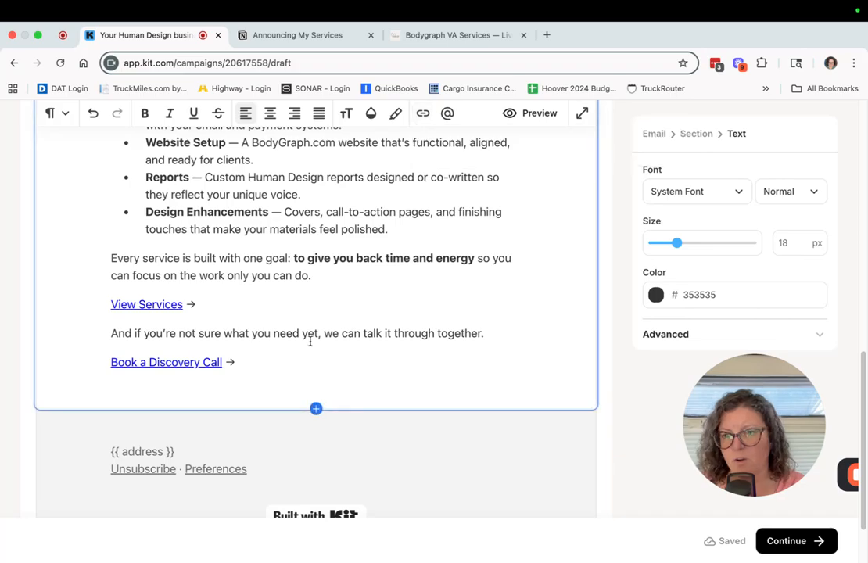
pyautogui.scroll(-2, 341, 300)
pyautogui.scroll(5, 339, 295)
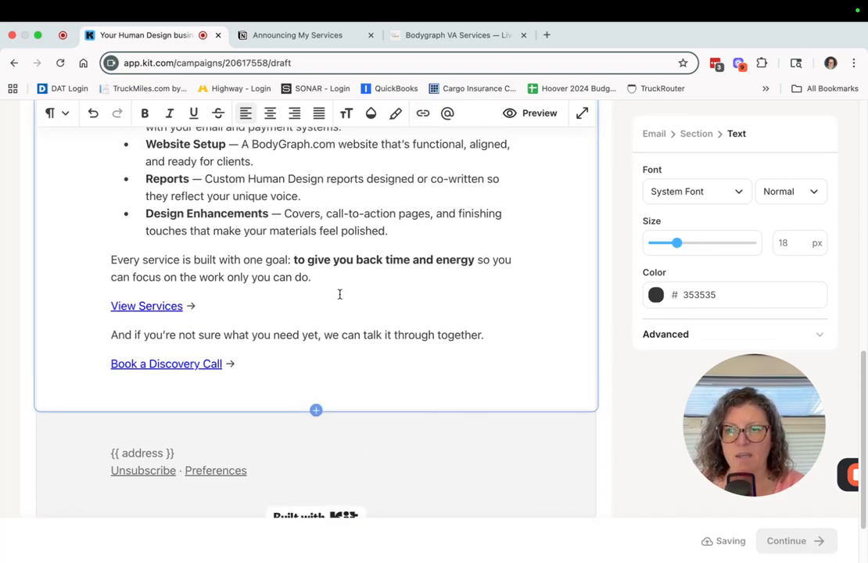
pyautogui.scroll(3, 340, 294)
pyautogui.scroll(-6, 337, 293)
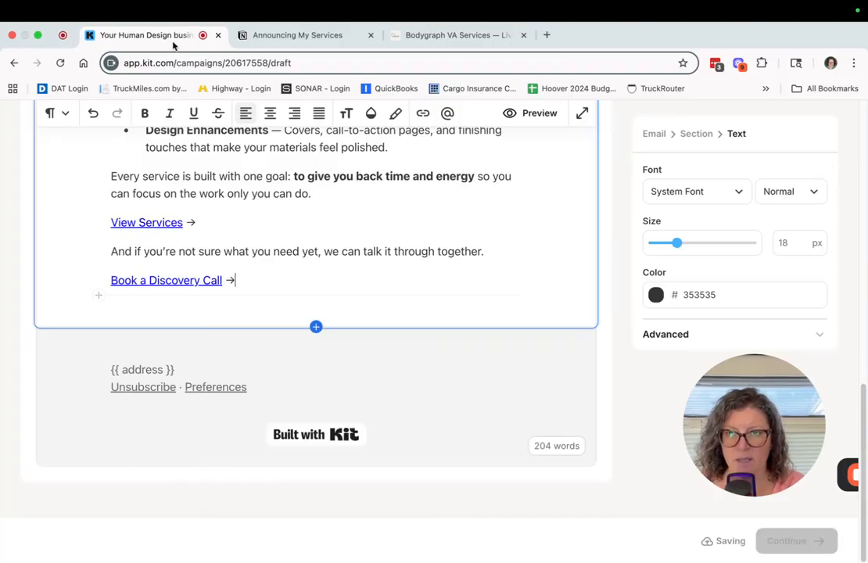
# Check the closing line in the Notion draft, return to Kit and add "With clarity & Care," below the Book a Discovery Call link.
pyautogui.click(278, 35)
pyautogui.scroll(-3, 337, 214)
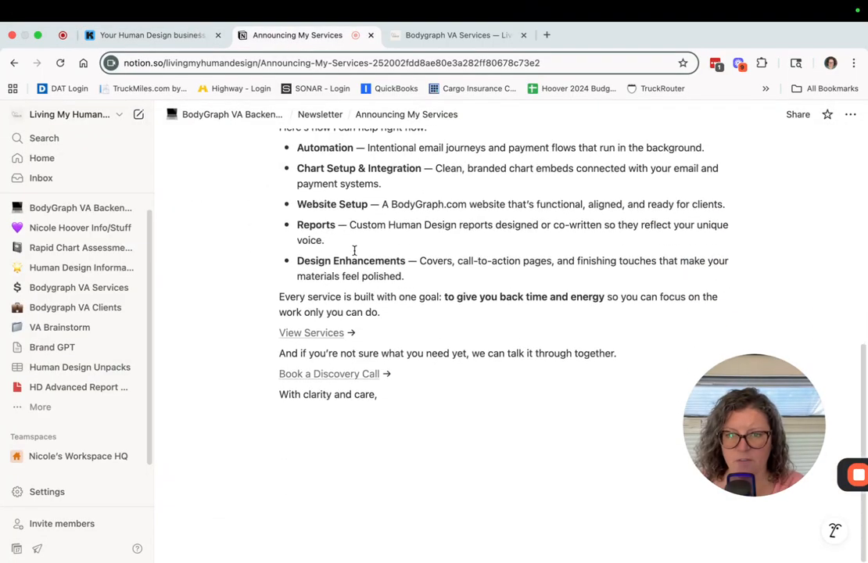
pyautogui.click(131, 35)
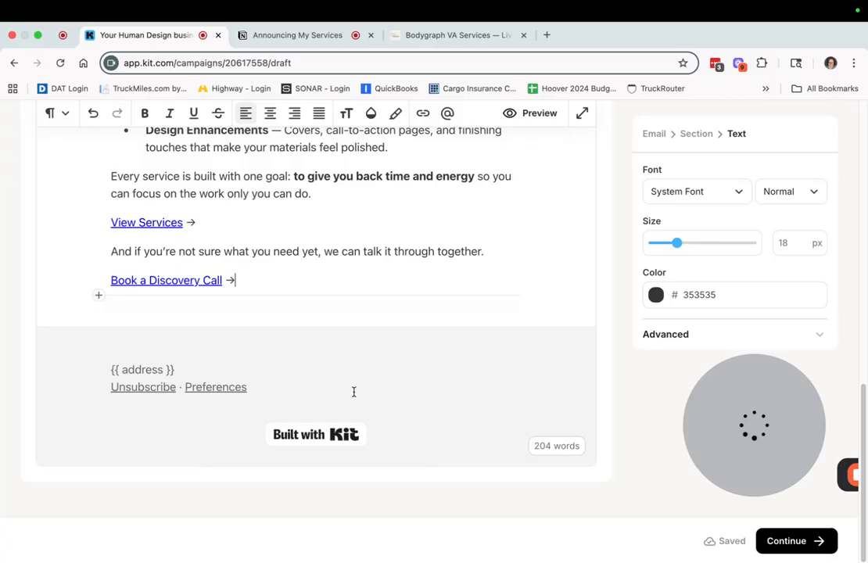
pyautogui.click(286, 290)
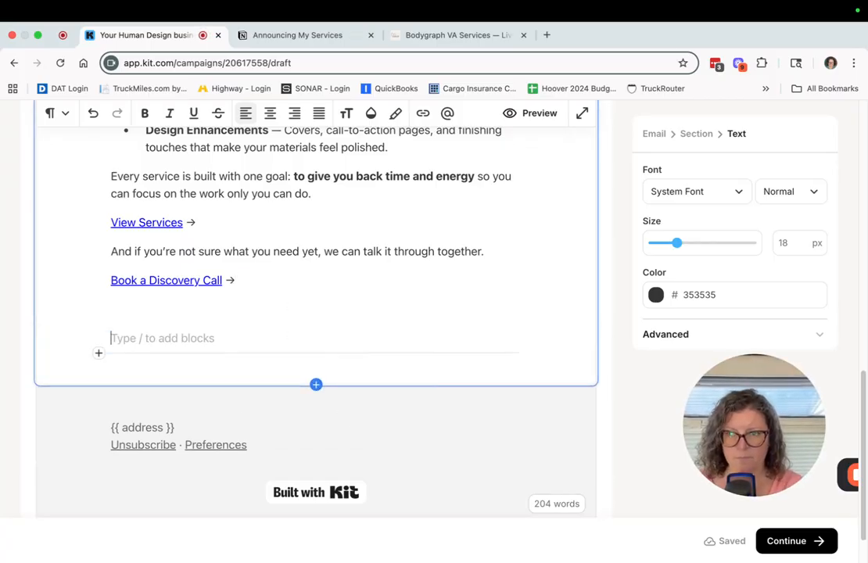
pyautogui.write('With clarity &')
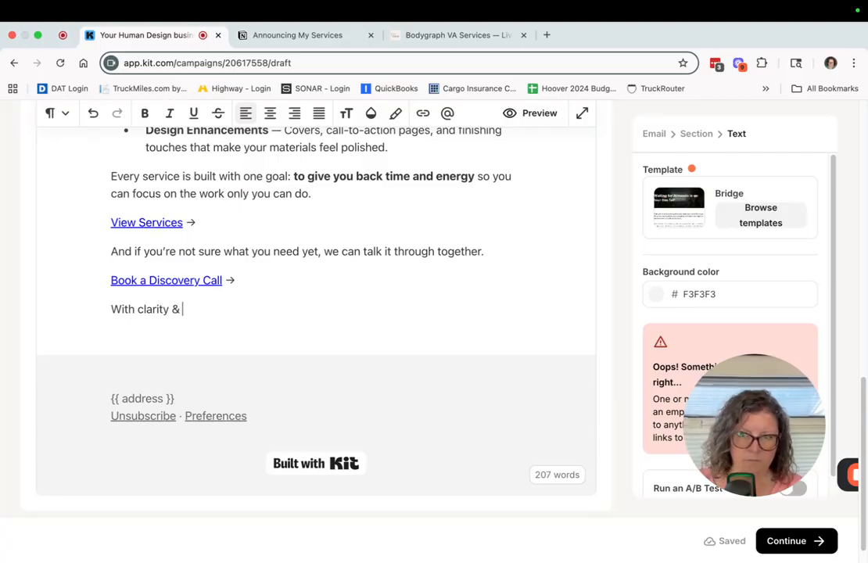
pyautogui.write(' Care,')
pyautogui.press('Return')
# Complete the sign-off with the sender's full name and "Living My Human Design" on a separate line below it.
pyautogui.write('Nico')
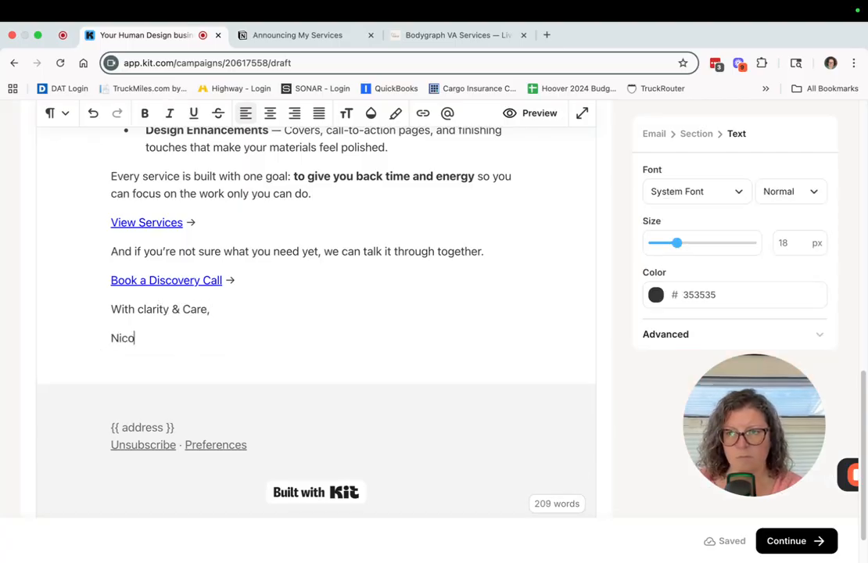
pyautogui.write('le Hoover')
pyautogui.press('Return')
pyautogui.write('Llvi')
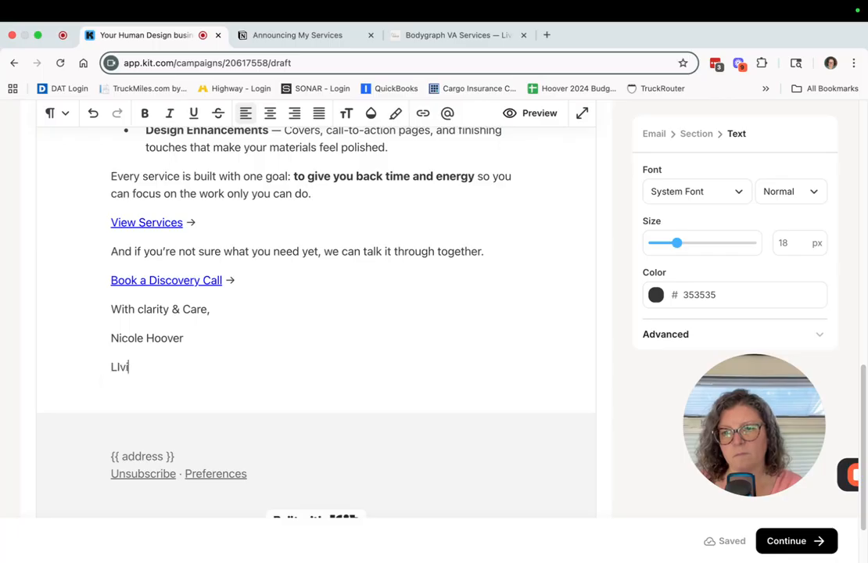
pyautogui.write('ng')
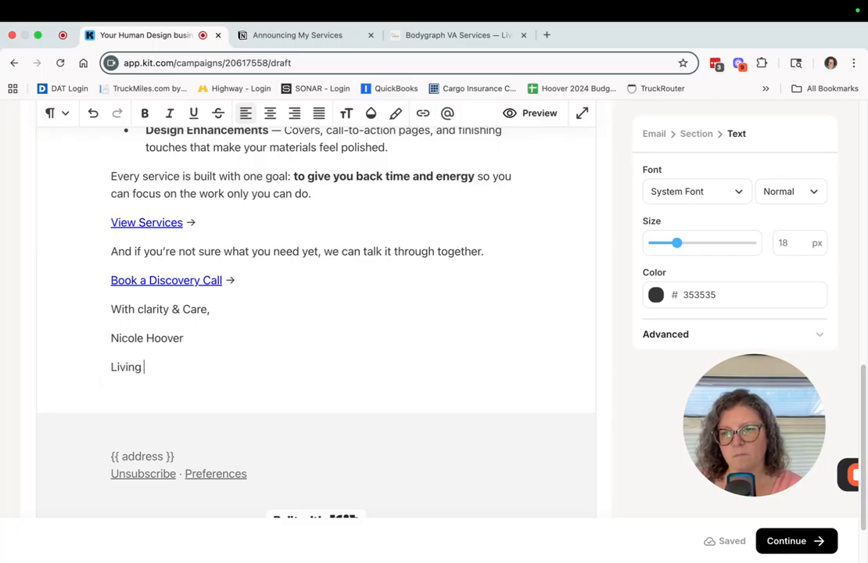
pyautogui.write(' My Human dEs')
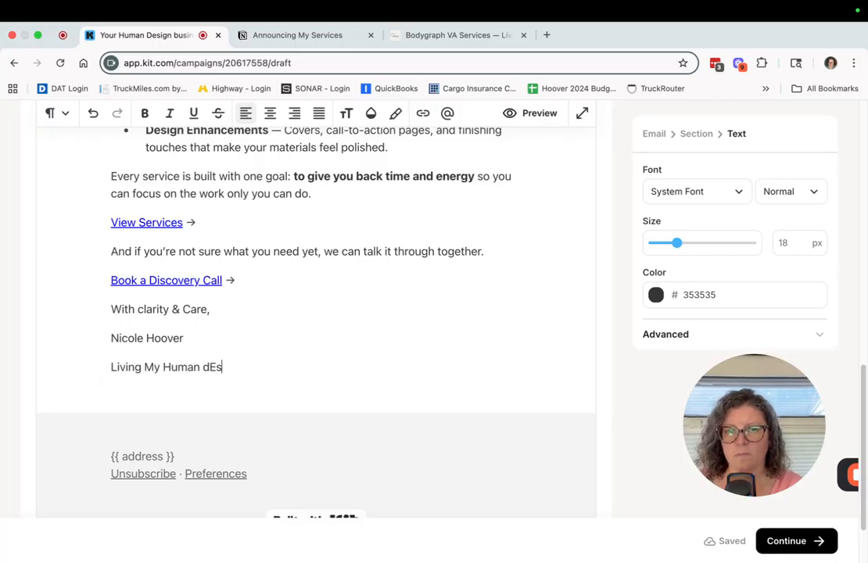
pyautogui.press('BackSpace')
pyautogui.write('Design')
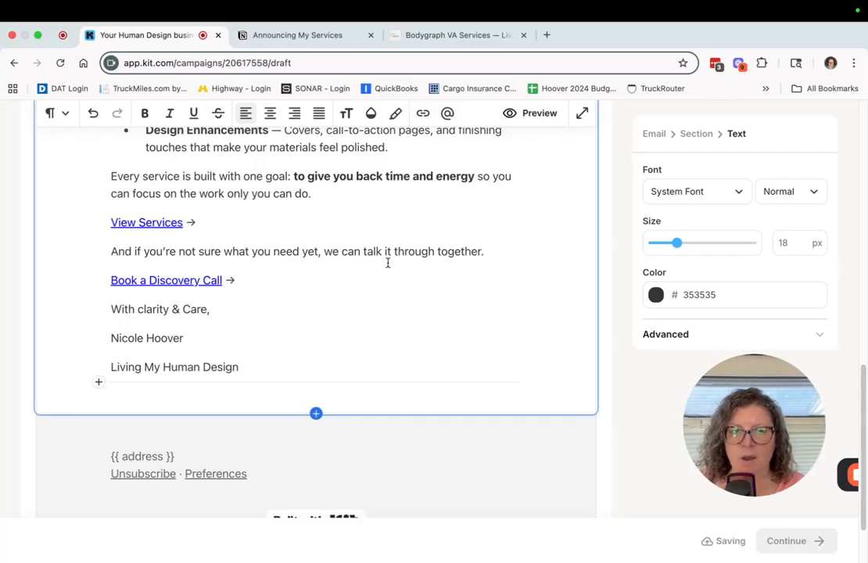
pyautogui.scroll(10, 522, 306)
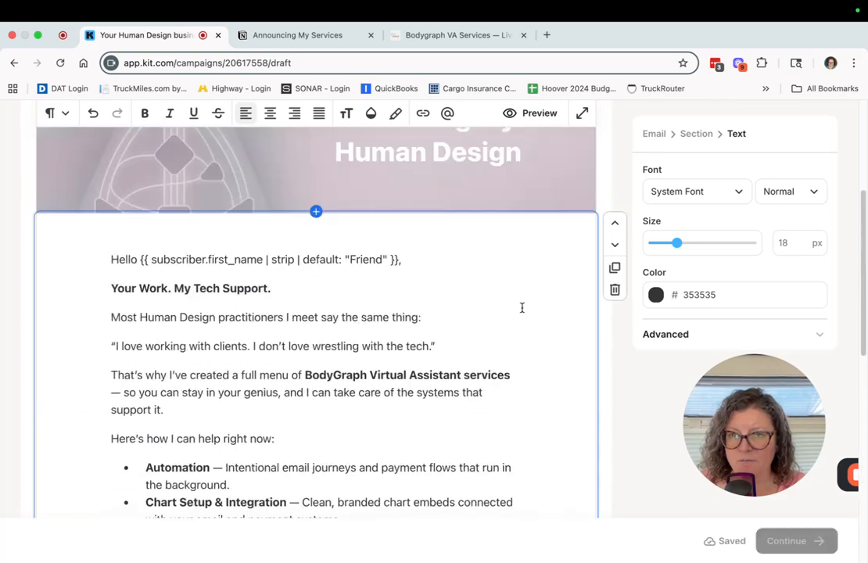
pyautogui.scroll(2, 570, 368)
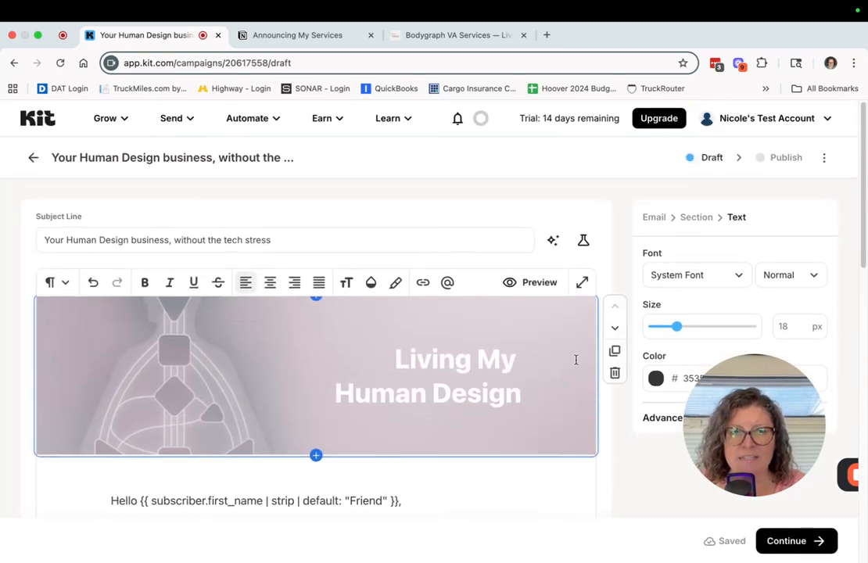
pyautogui.scroll(-10, 581, 296)
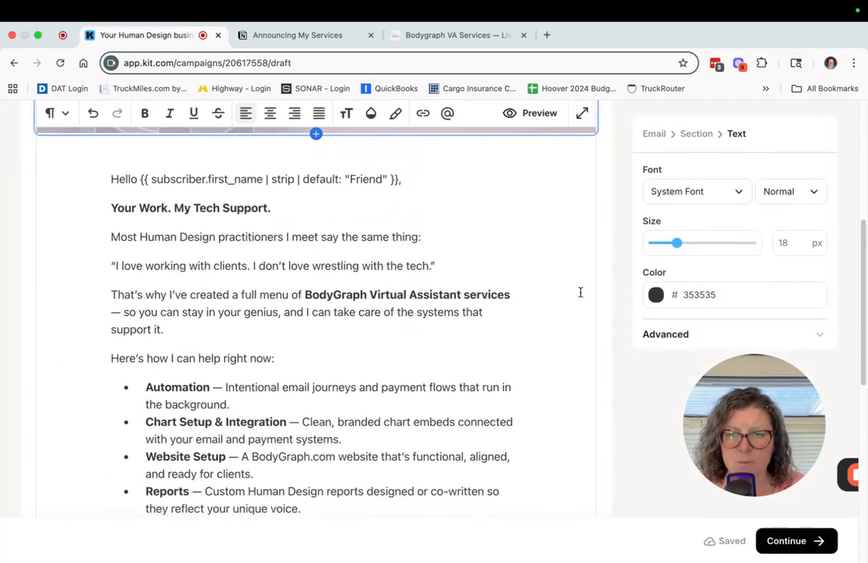
# Review the whole email, leave to the broadcasts list and reopen the "Your Human Design business, without the tech stress" draft.
pyautogui.scroll(-5, 566, 322)
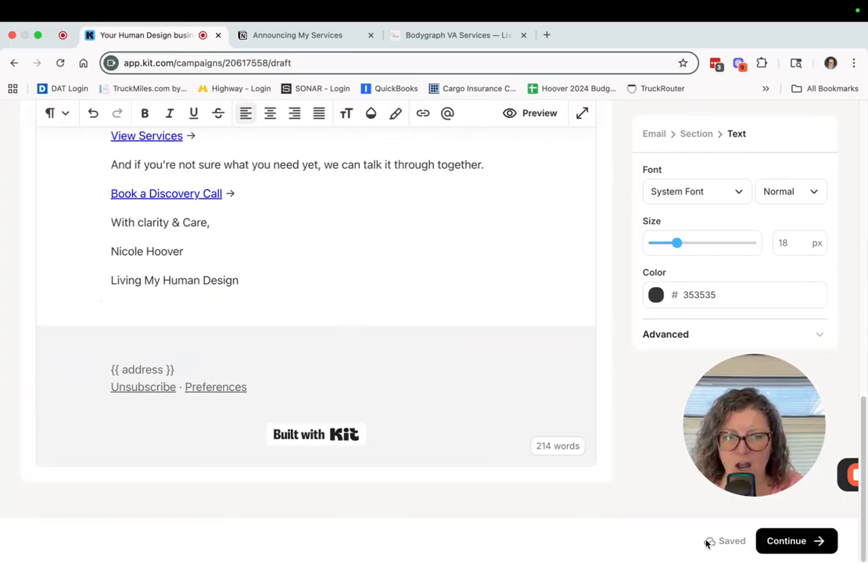
pyautogui.scroll(15, 101, 232)
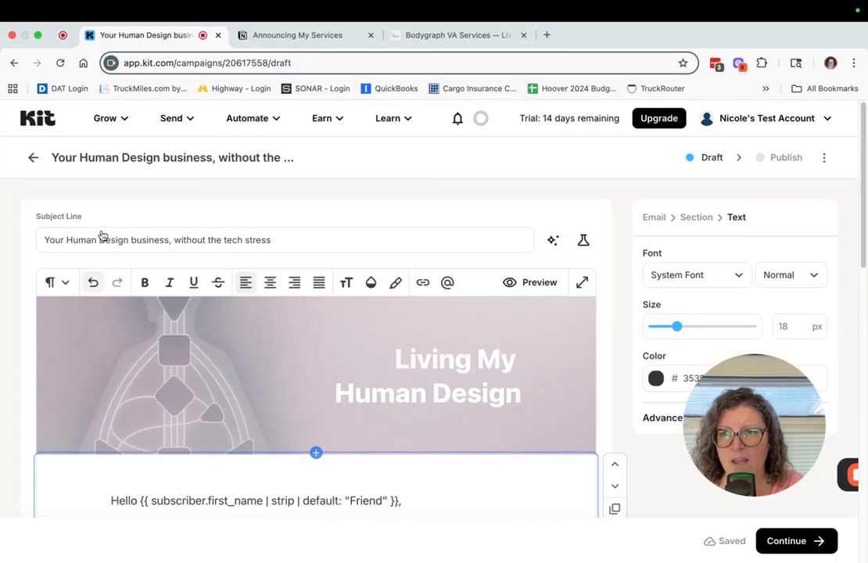
pyautogui.click(31, 161)
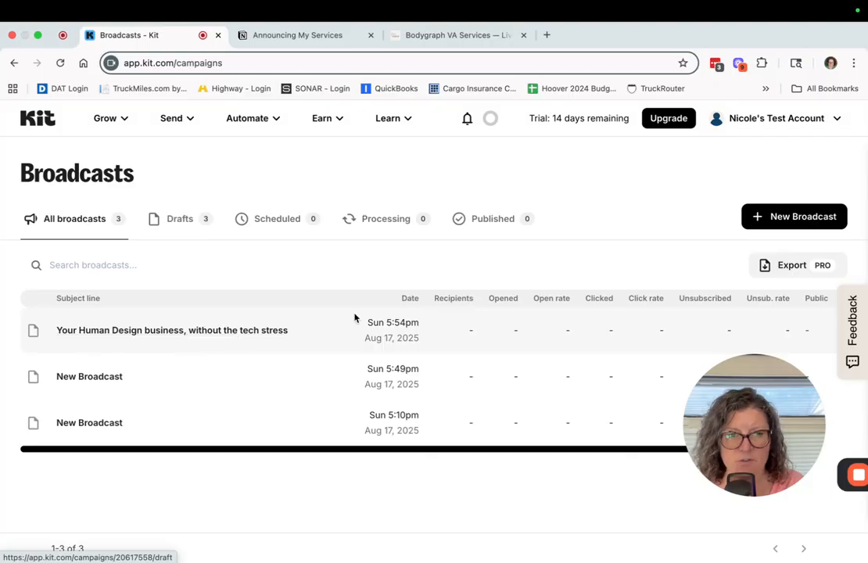
pyautogui.click(166, 332)
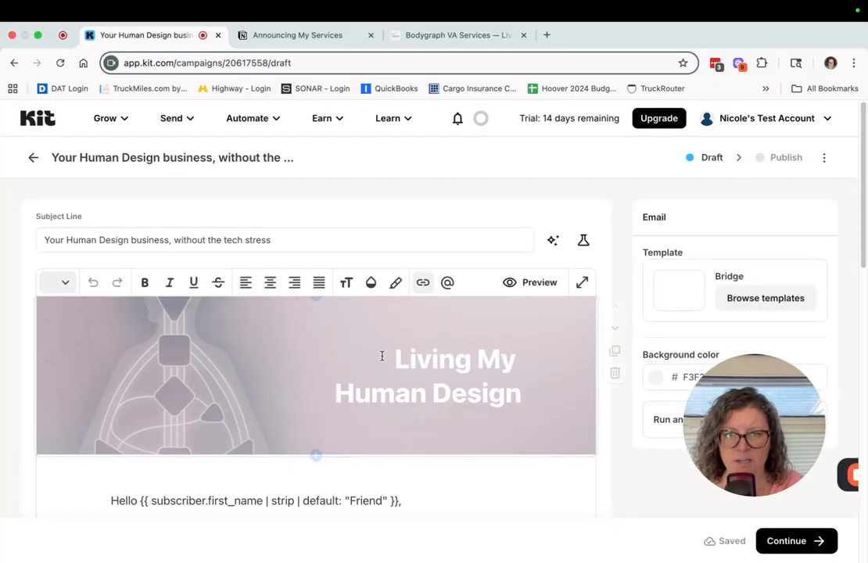
pyautogui.scroll(-2, 635, 391)
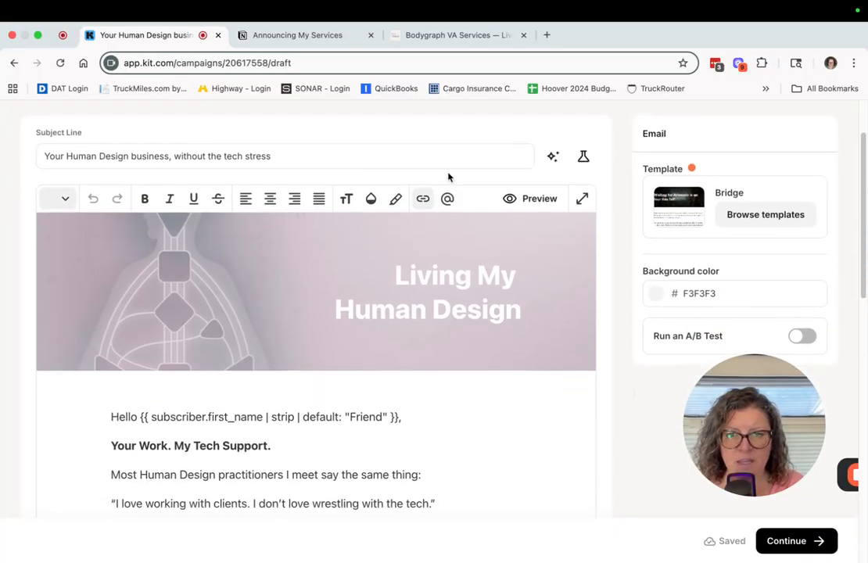
pyautogui.scroll(-4, 332, 332)
pyautogui.scroll(-10, 331, 332)
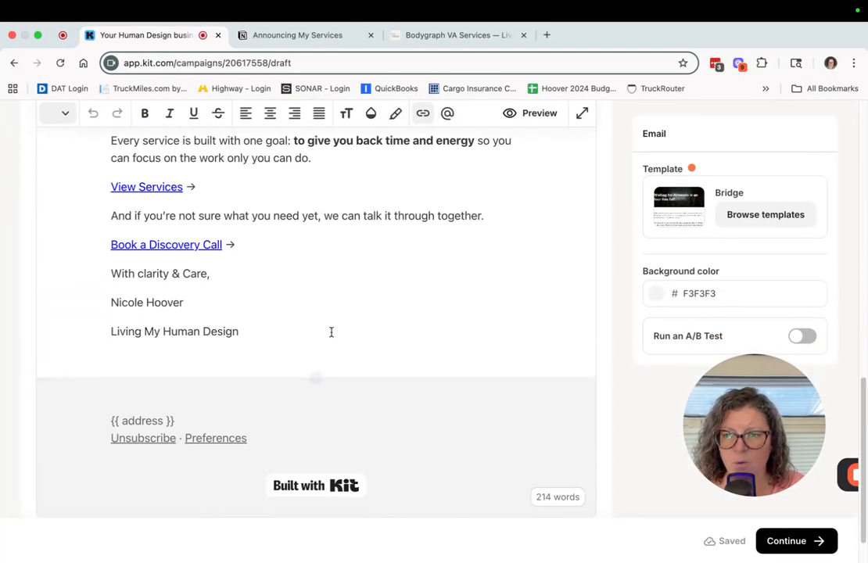
# Continue to the publishing stage and enable Send email as the way to publish the broadcast.
pyautogui.click(784, 544)
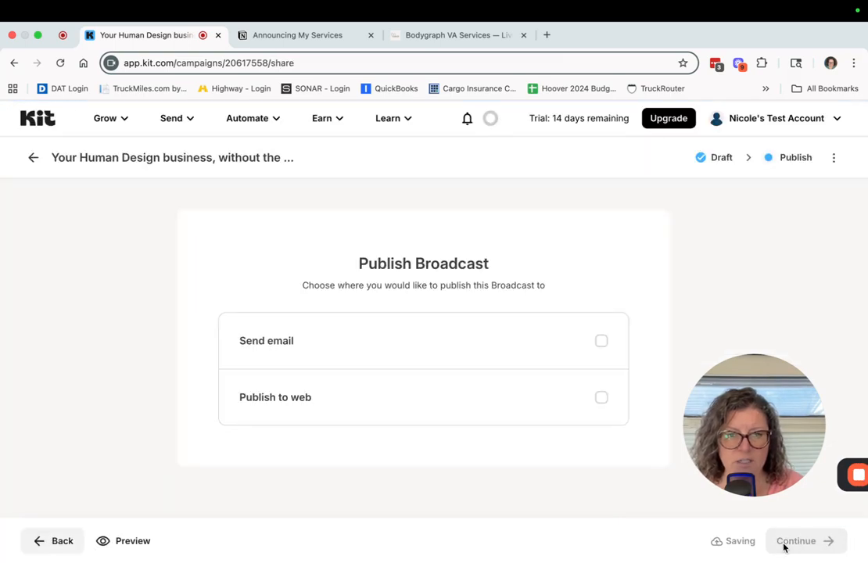
pyautogui.click(602, 342)
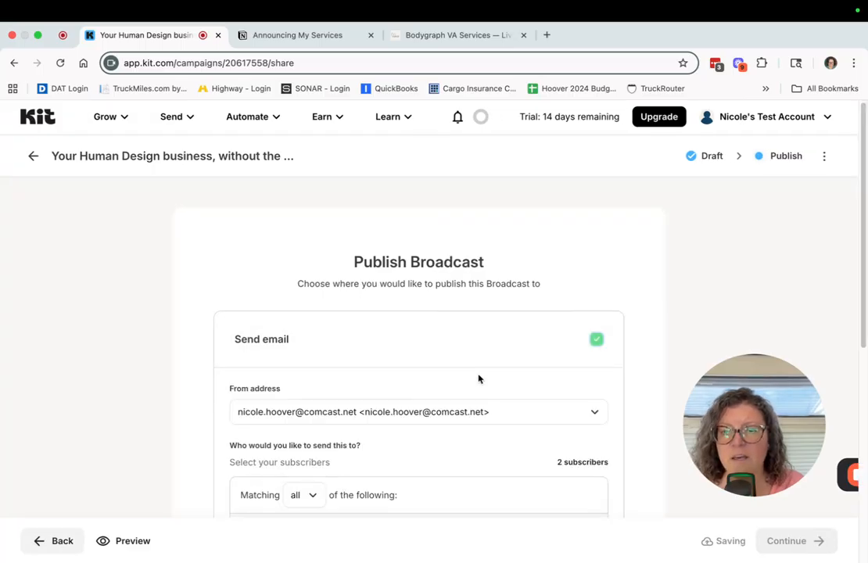
pyautogui.scroll(-2, 479, 379)
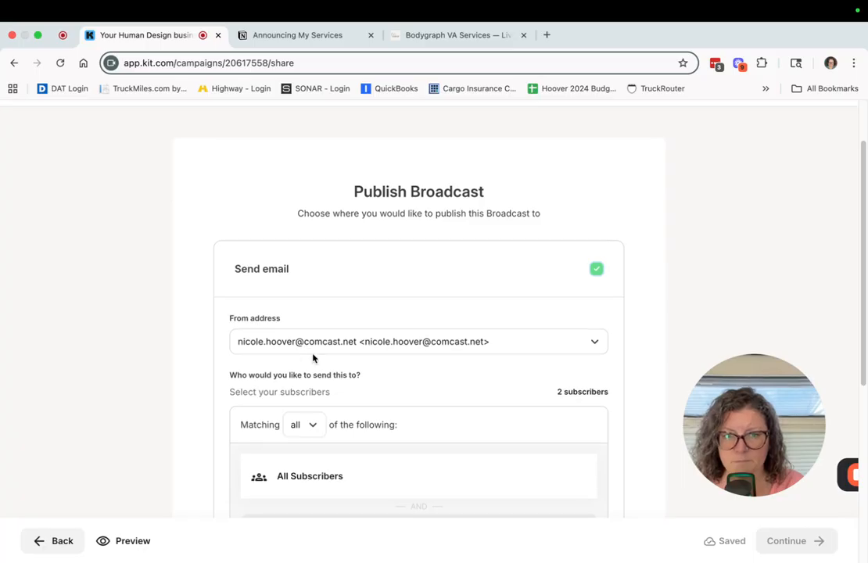
pyautogui.scroll(2, 312, 358)
pyautogui.scroll(-1, 358, 382)
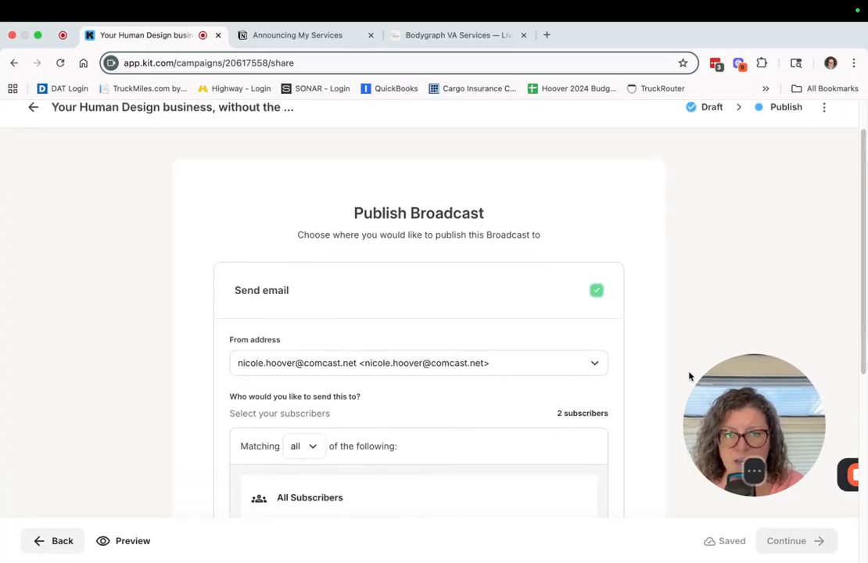
# Examine the available From addresses and the any, all and none matching options for the recipient filters.
pyautogui.click(599, 365)
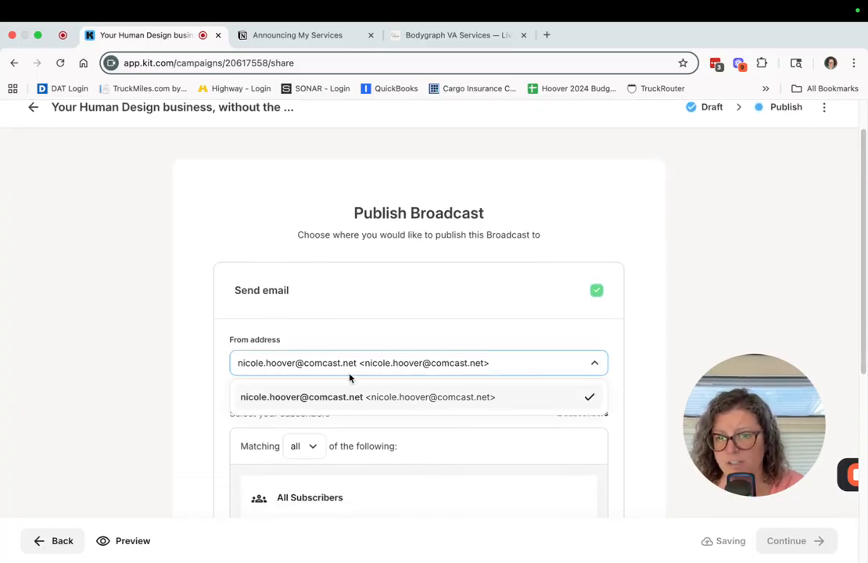
pyautogui.click(492, 333)
pyautogui.scroll(-2, 540, 346)
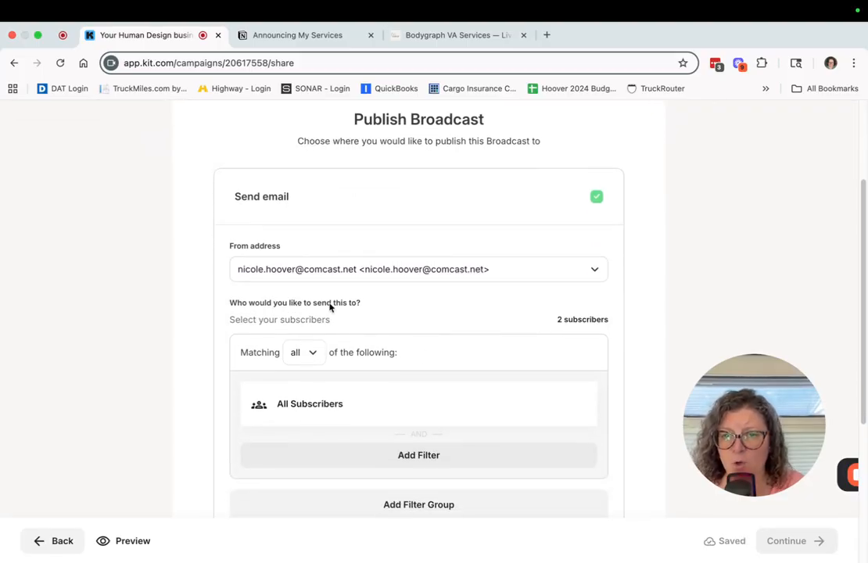
pyautogui.click(322, 356)
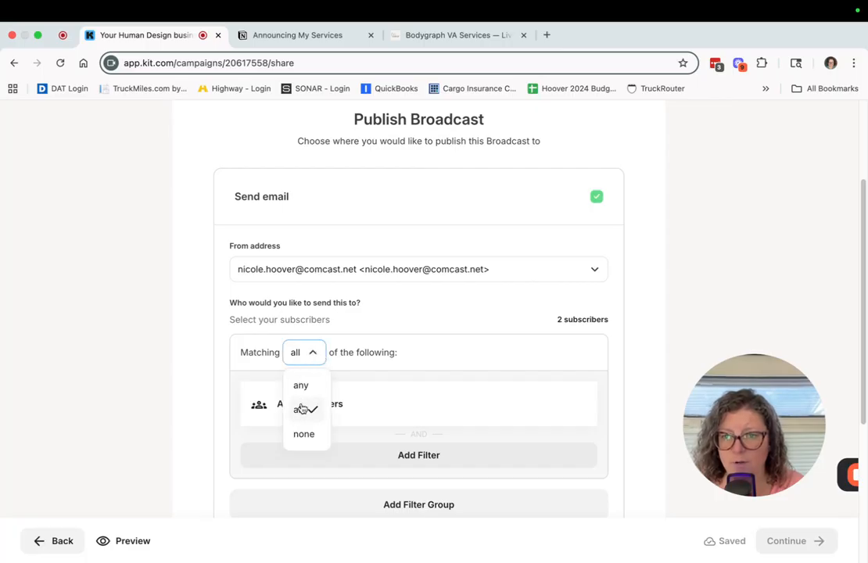
pyautogui.click(409, 352)
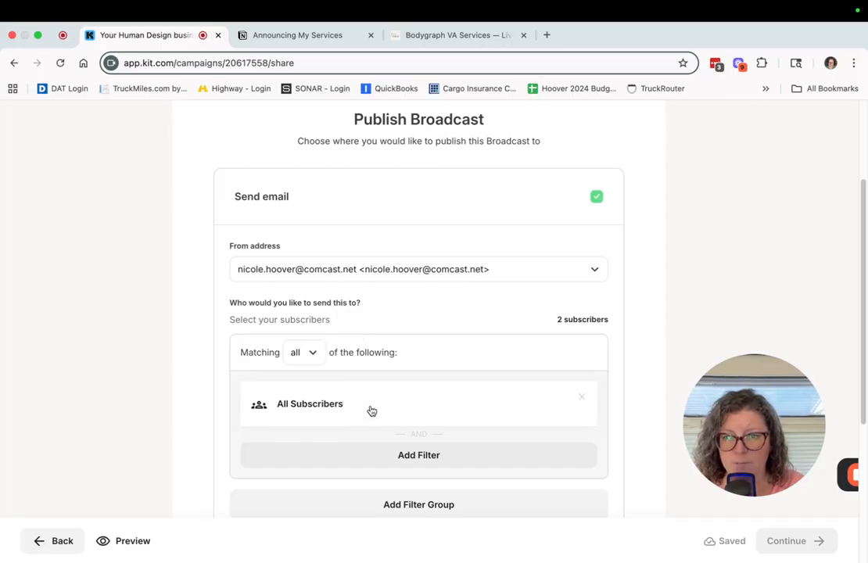
# Open the All Subscribers filter for editing and look through the available filter types.
pyautogui.click(336, 409)
pyautogui.click(435, 430)
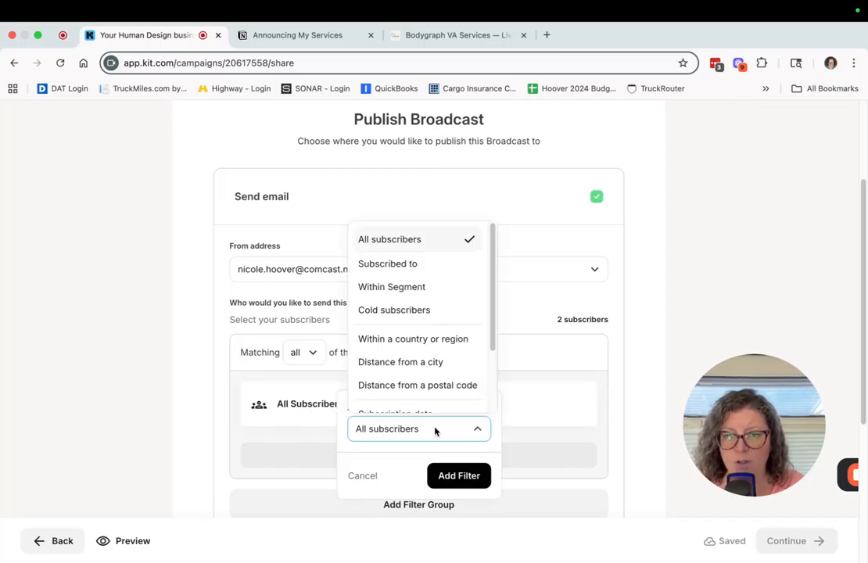
pyautogui.scroll(-1, 428, 411)
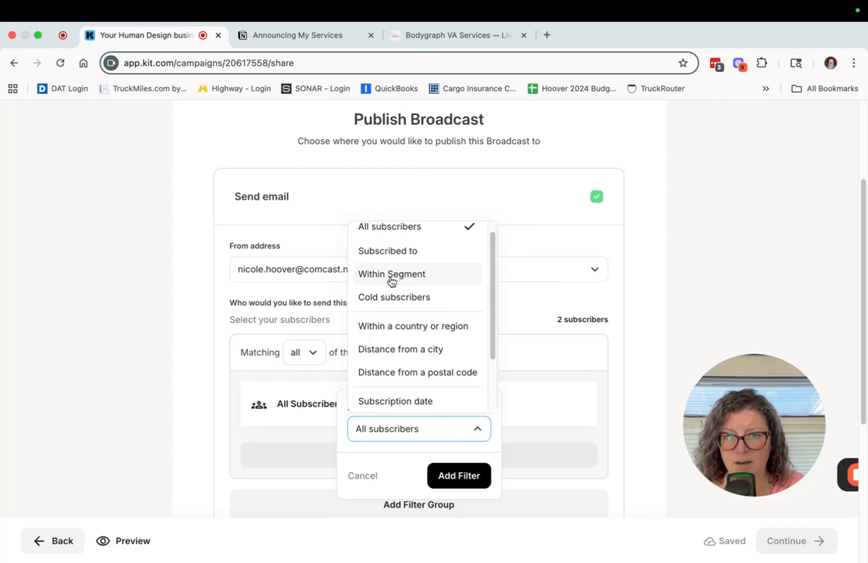
pyautogui.scroll(-2, 391, 281)
pyautogui.scroll(3, 391, 282)
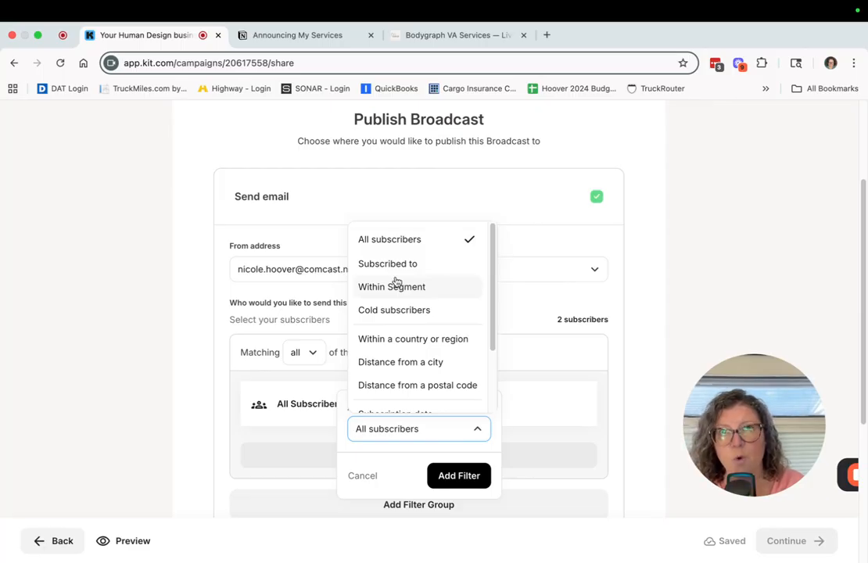
pyautogui.scroll(-3, 401, 291)
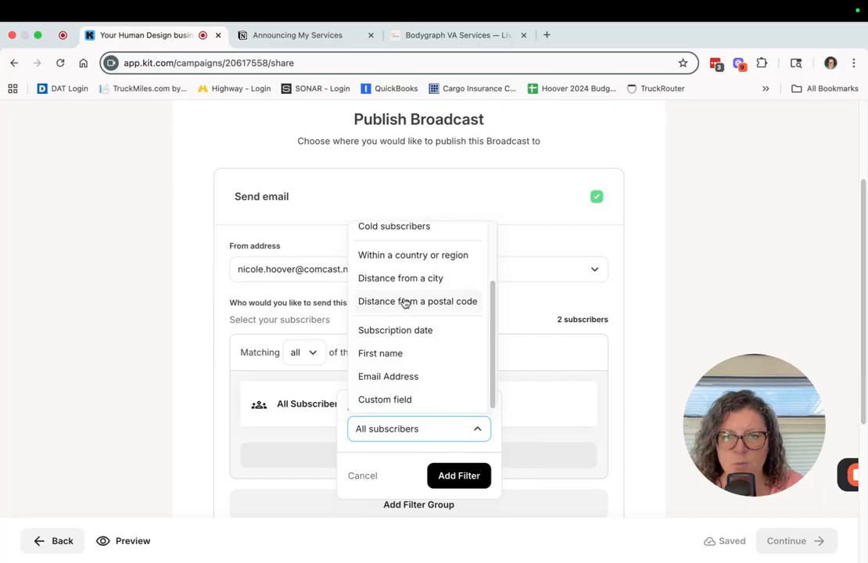
pyautogui.scroll(3, 401, 295)
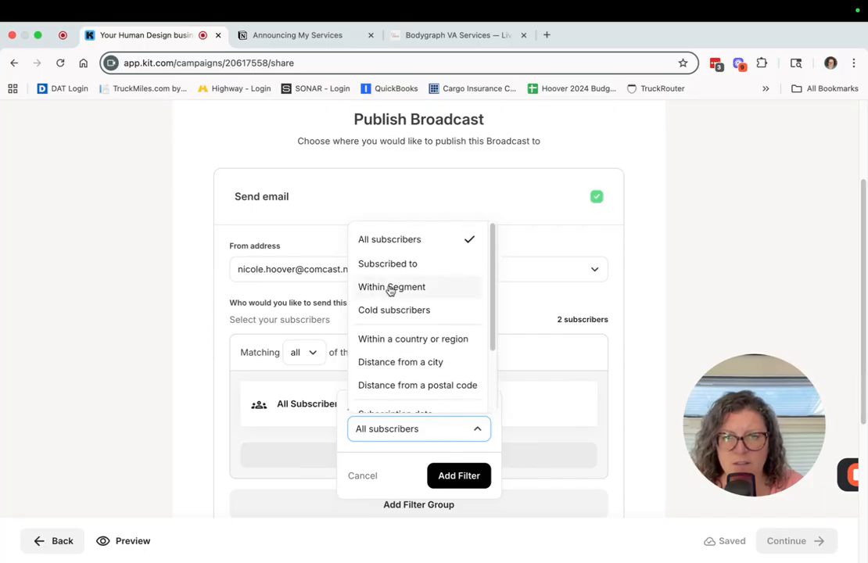
# Change the recipient filter to subscribers with the Emotional Authority tag, and remove that filter again.
pyautogui.click(381, 265)
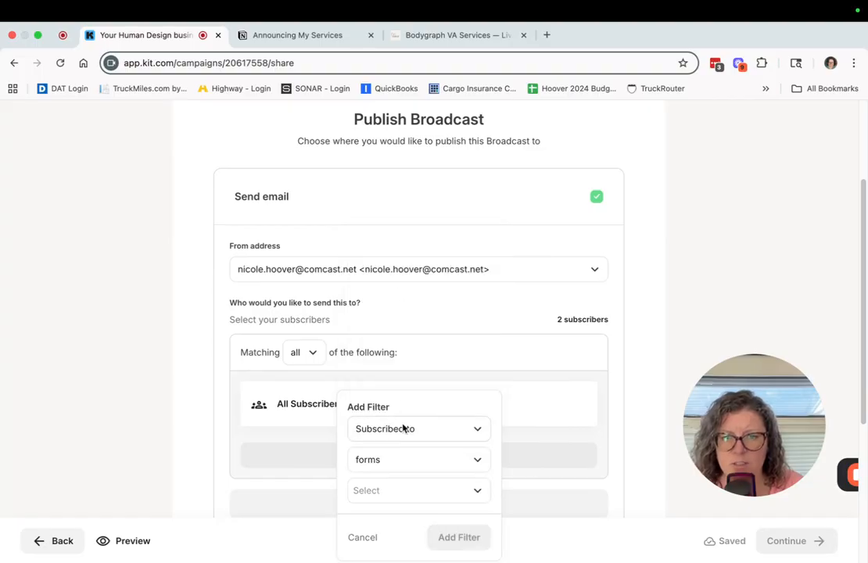
pyautogui.click(449, 468)
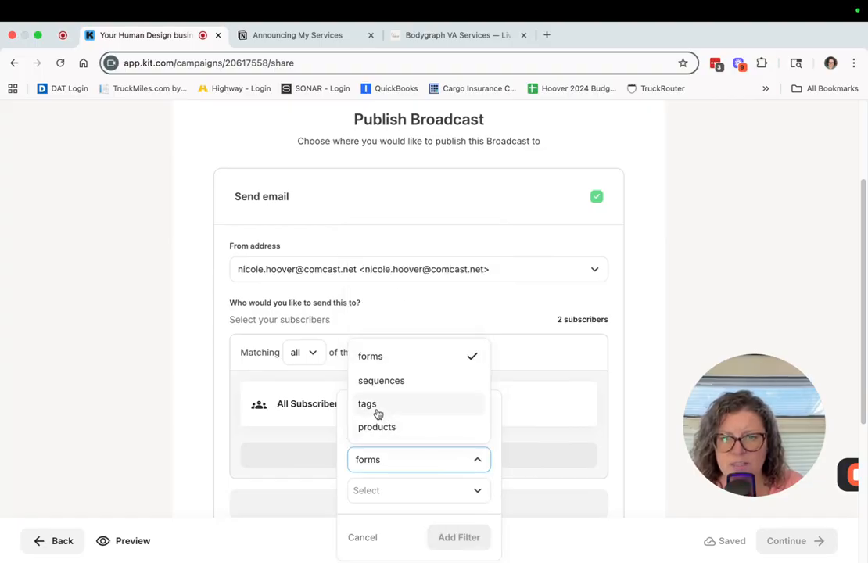
pyautogui.click(378, 405)
pyautogui.click(475, 492)
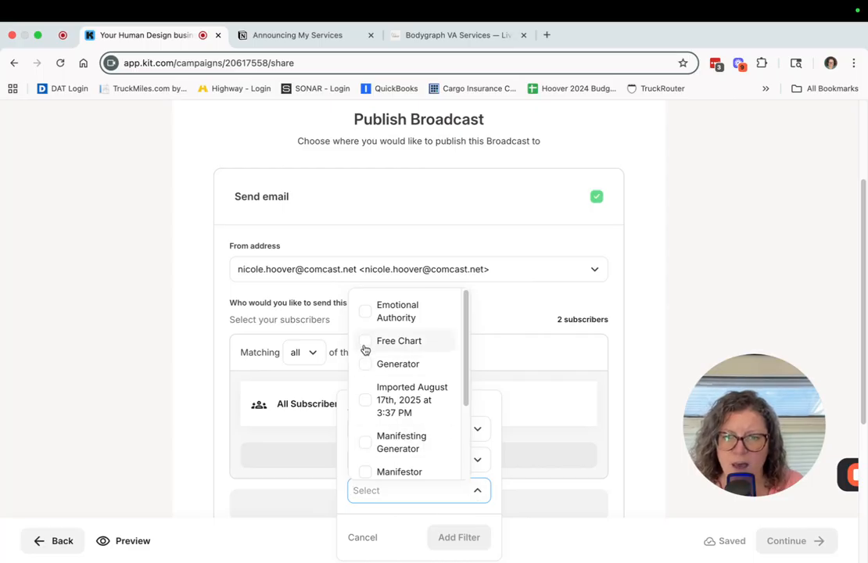
pyautogui.click(367, 315)
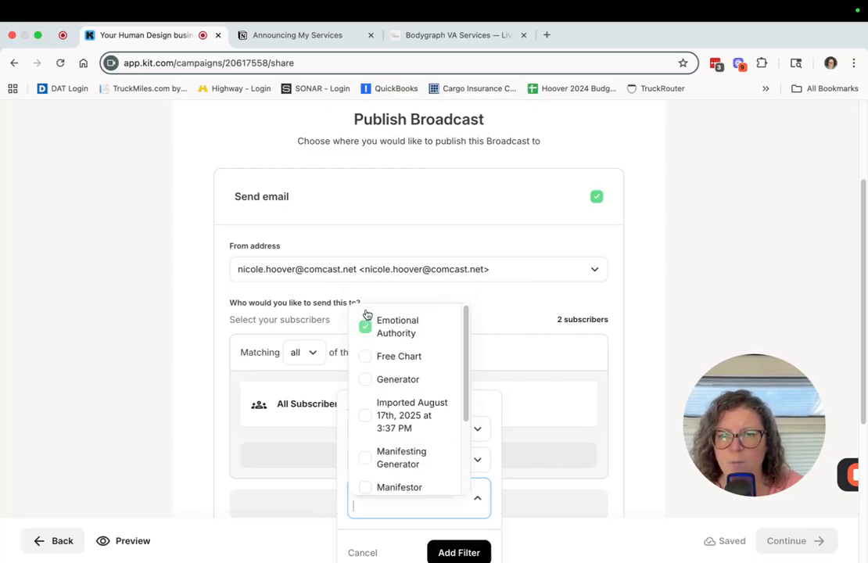
pyautogui.click(482, 547)
pyautogui.click(478, 552)
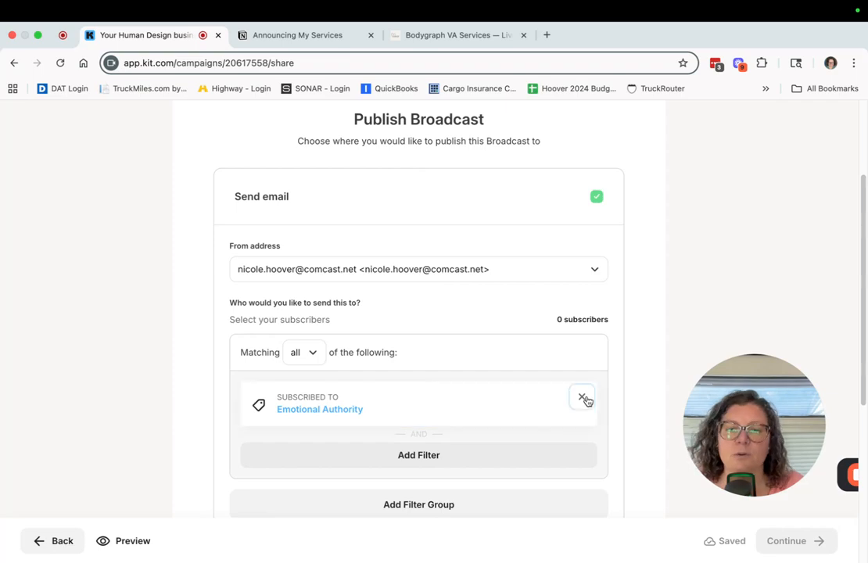
pyautogui.click(583, 398)
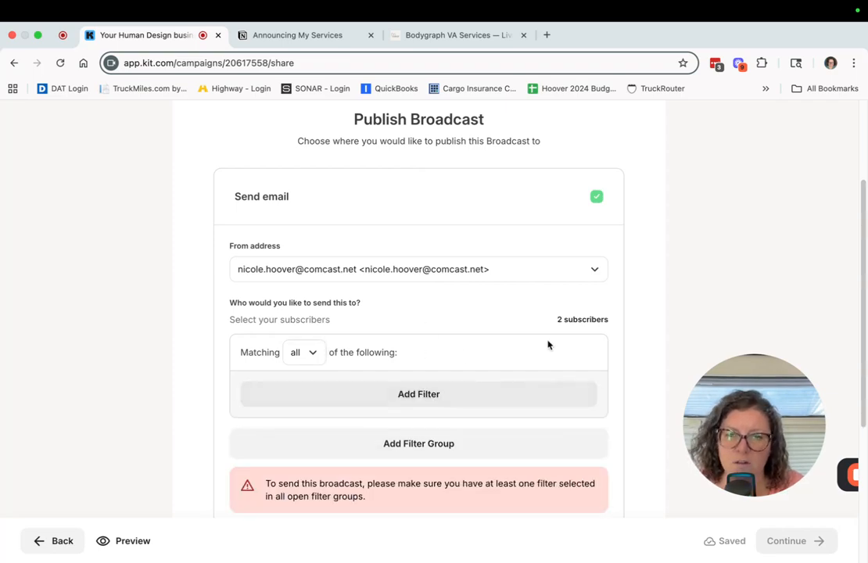
# Schedule the broadcast for Aug 18, 2025, look through the available send times and close the calendar.
pyautogui.scroll(-5, 547, 344)
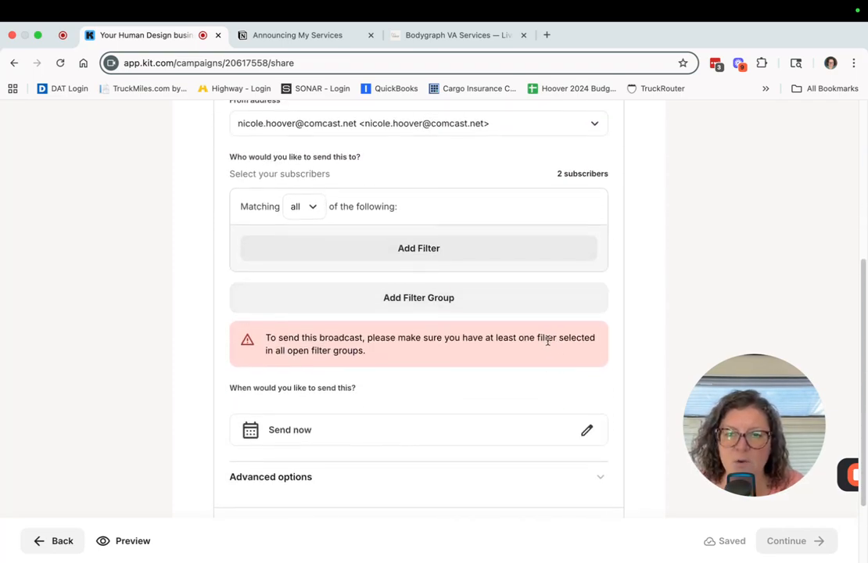
pyautogui.scroll(-3, 548, 341)
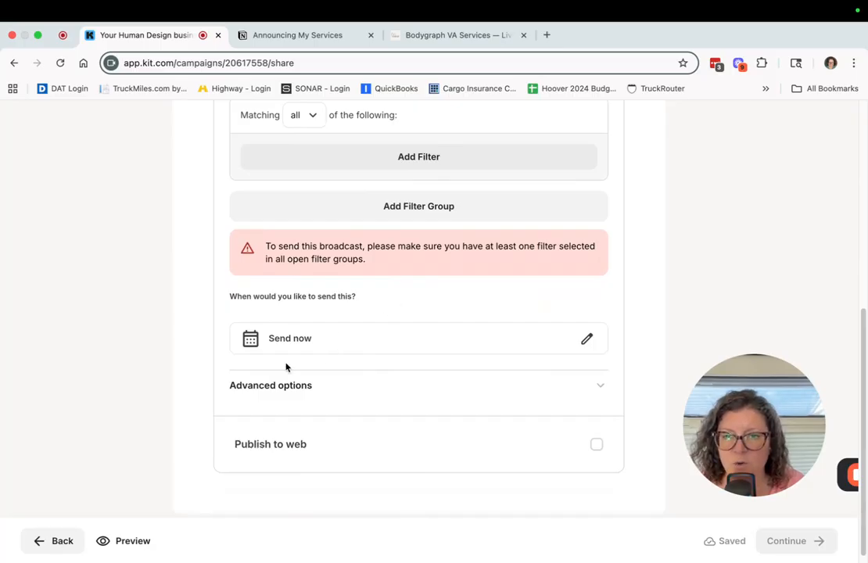
pyautogui.click(586, 341)
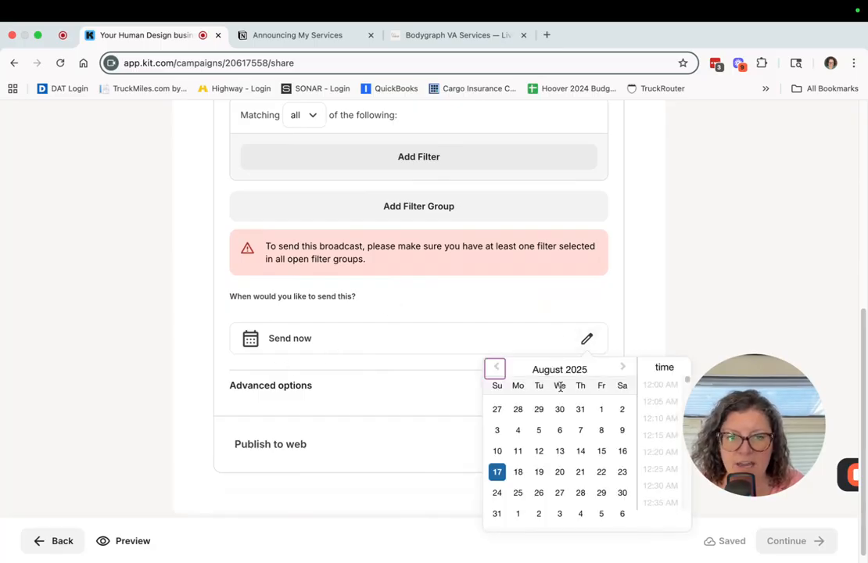
pyautogui.click(519, 474)
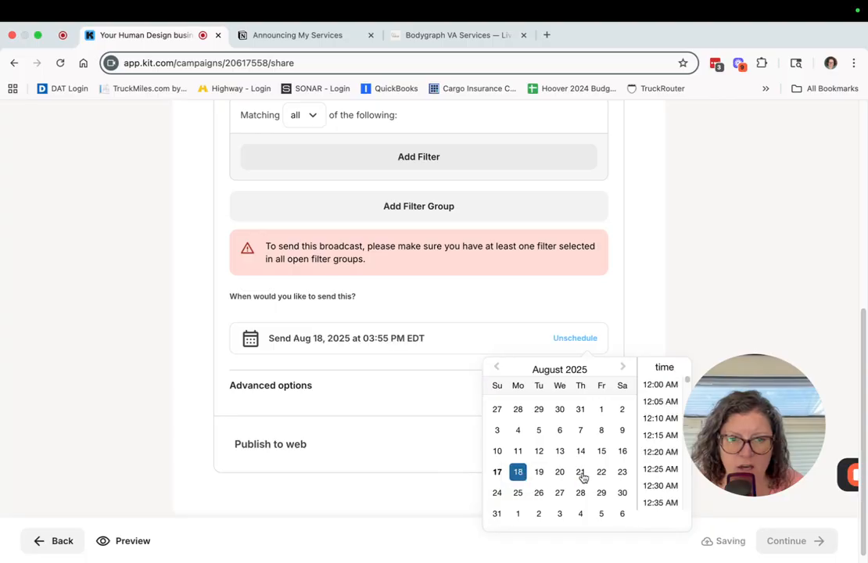
pyautogui.scroll(-3, 641, 460)
pyautogui.scroll(-15, 642, 460)
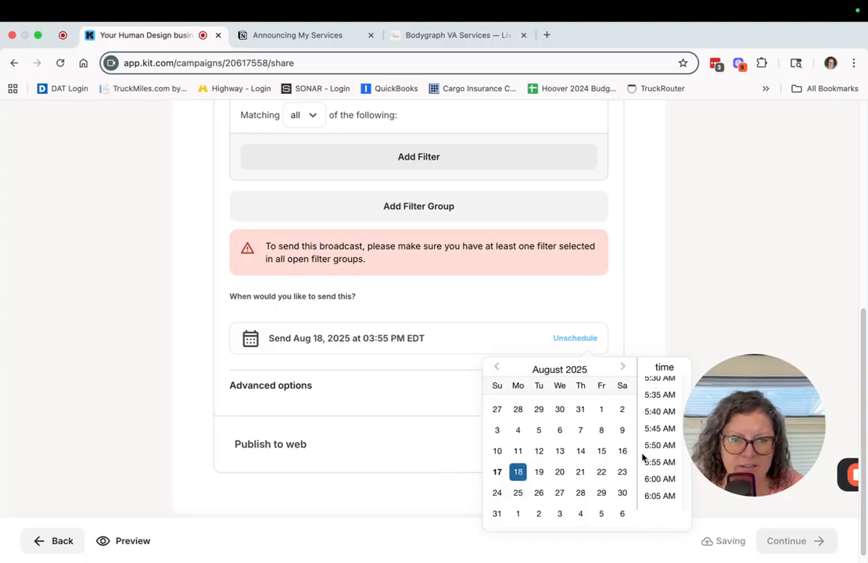
pyautogui.click(451, 327)
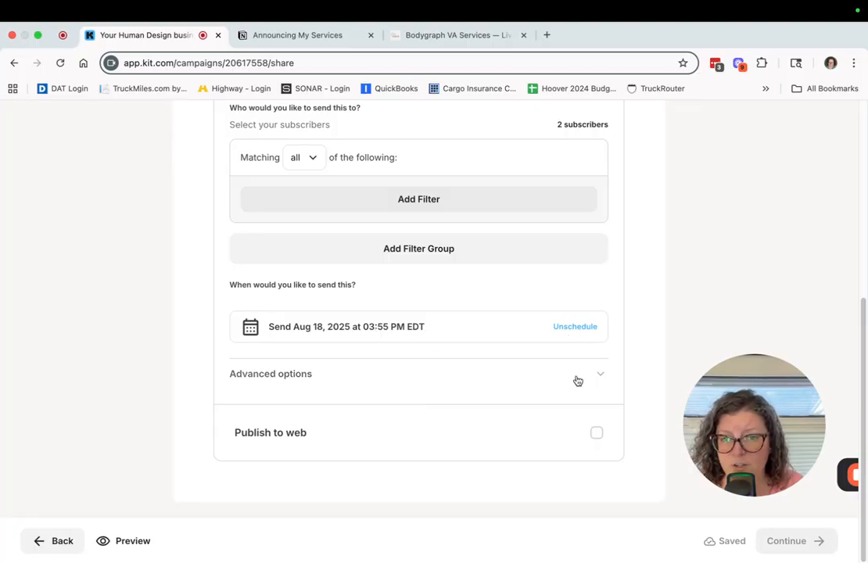
# Expand the advanced options to show the Preview Text and Internal note fields.
pyautogui.click(602, 377)
pyautogui.scroll(1, 500, 385)
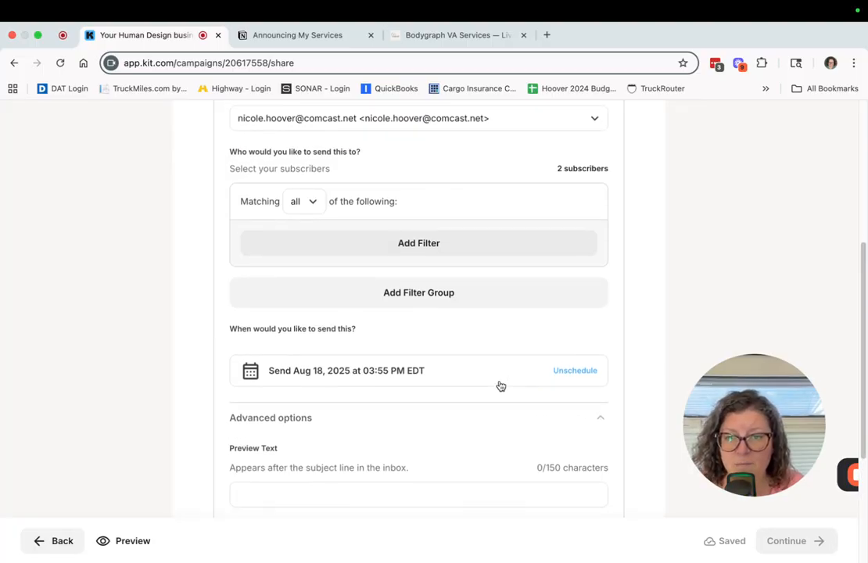
pyautogui.scroll(-3, 501, 386)
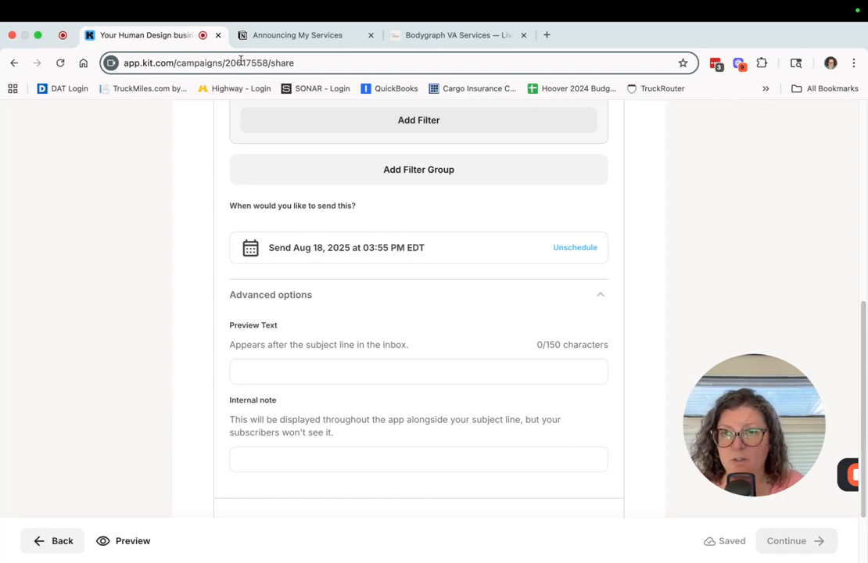
# Copy the paragraph beginning "That's why I've created a full menu" from the Announcing My Services Notion page into the Kit broadcast's Preview Text.
pyautogui.click(293, 35)
pyautogui.scroll(10, 331, 170)
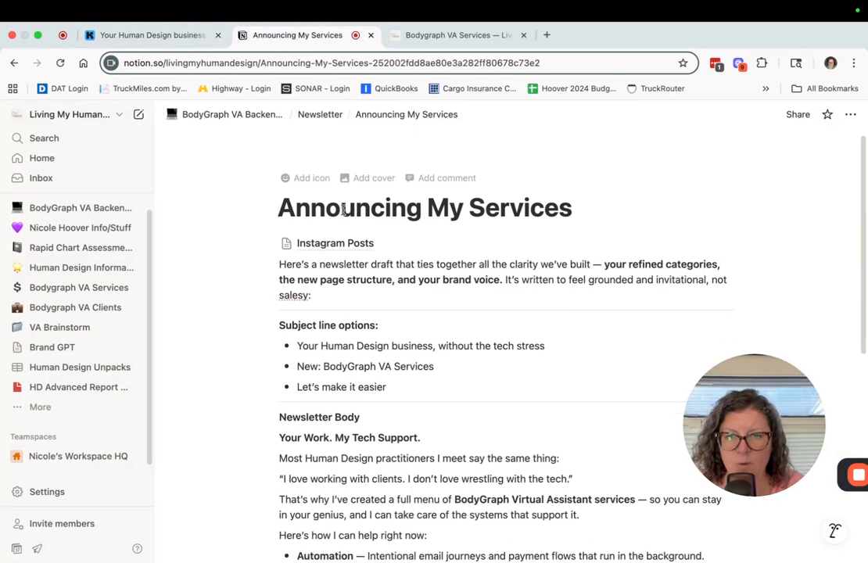
pyautogui.scroll(-2, 343, 209)
pyautogui.scroll(1, 344, 210)
pyautogui.scroll(-1, 343, 210)
pyautogui.scroll(2, 343, 209)
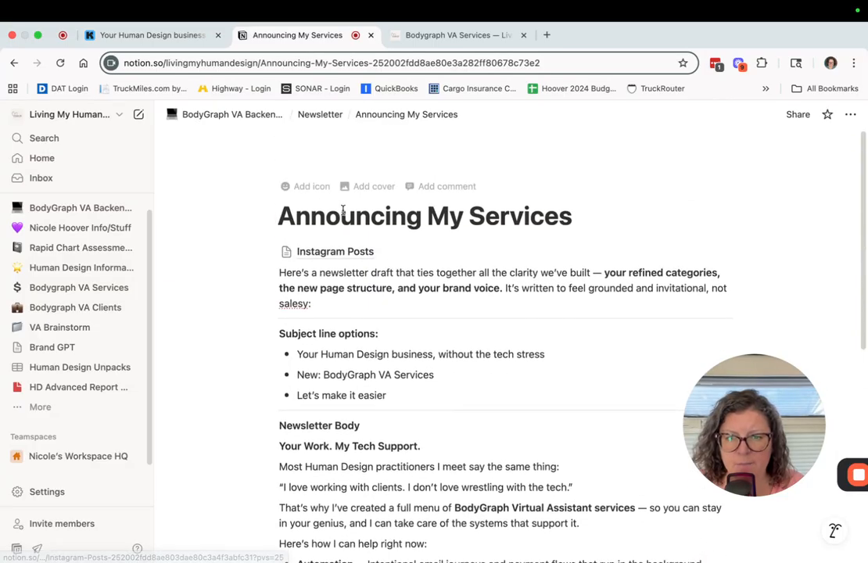
pyautogui.scroll(-4, 343, 209)
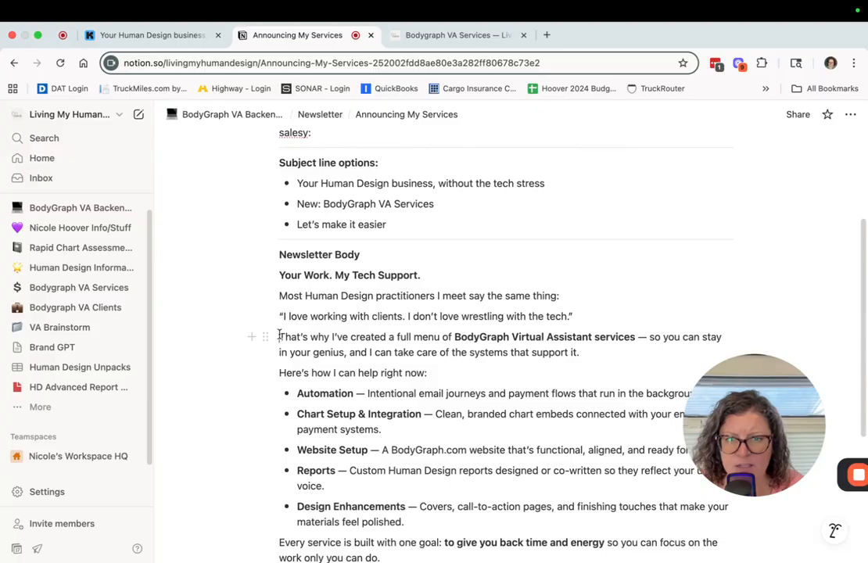
pyautogui.moveTo(279, 335); pyautogui.dragTo(583, 353)
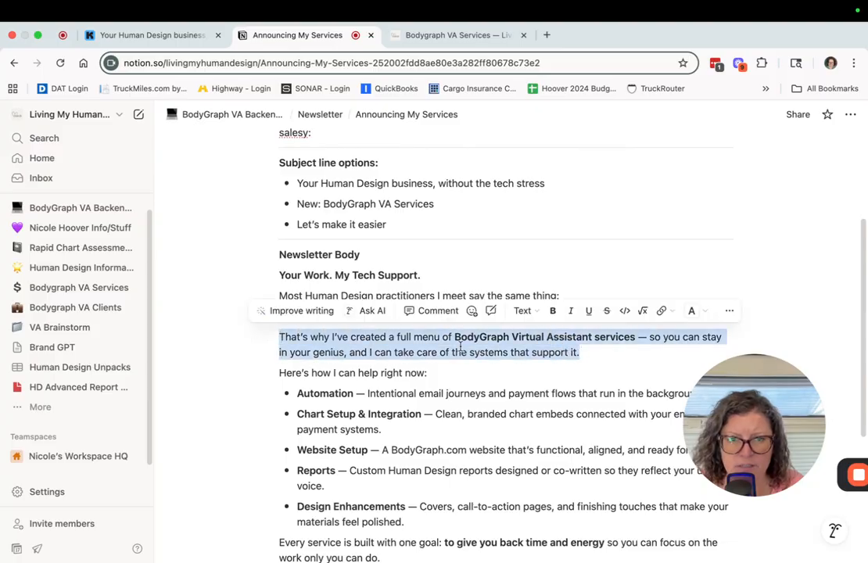
pyautogui.click(152, 35)
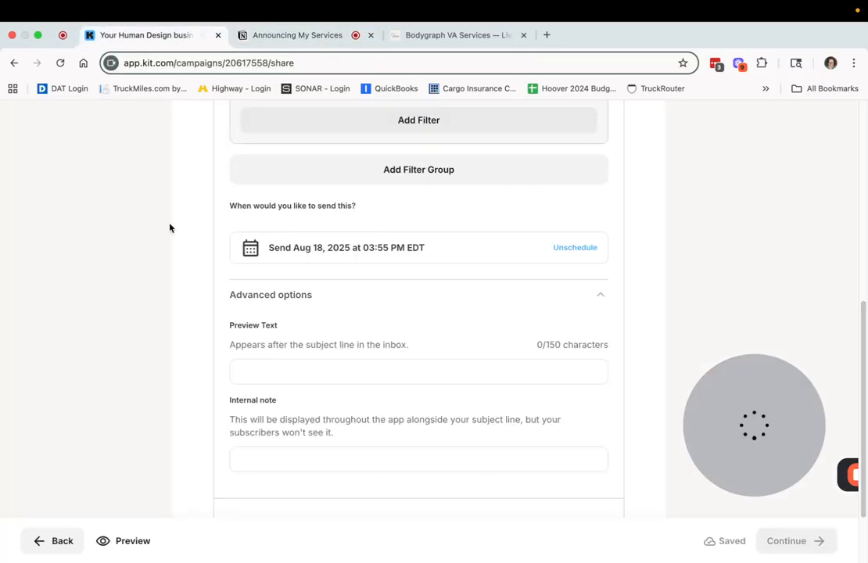
pyautogui.click(252, 375)
pyautogui.press('super+v')
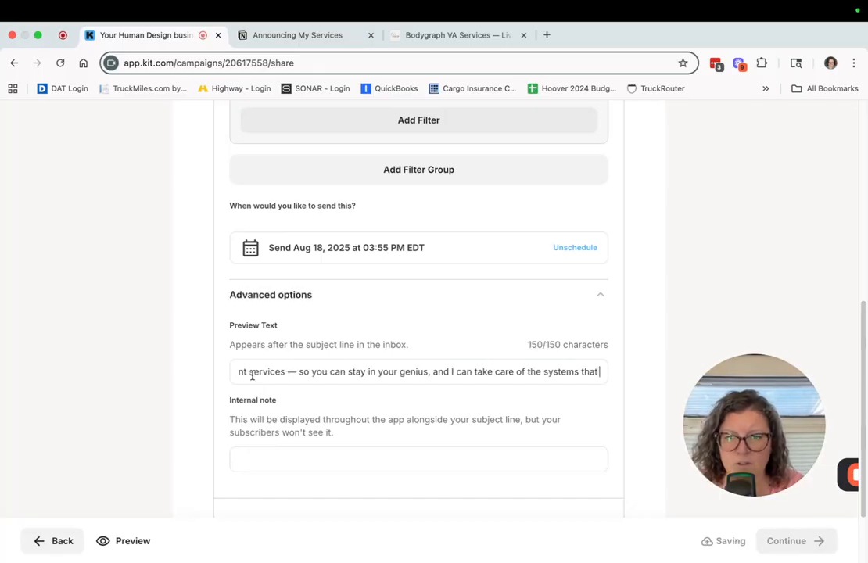
# Try to continue from the Publish Broadcast page, and unschedule the broadcast so it uses Send now.
pyautogui.scroll(-3, 344, 387)
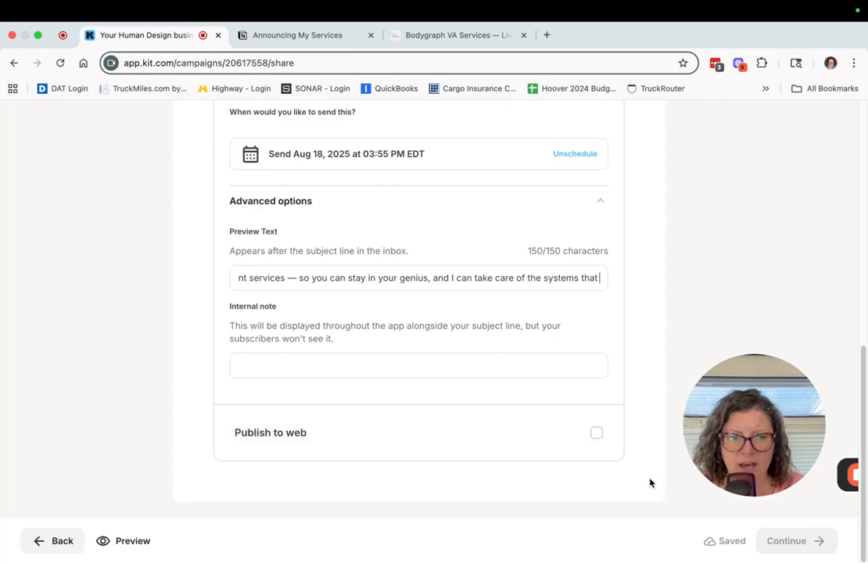
pyautogui.scroll(10, 397, 266)
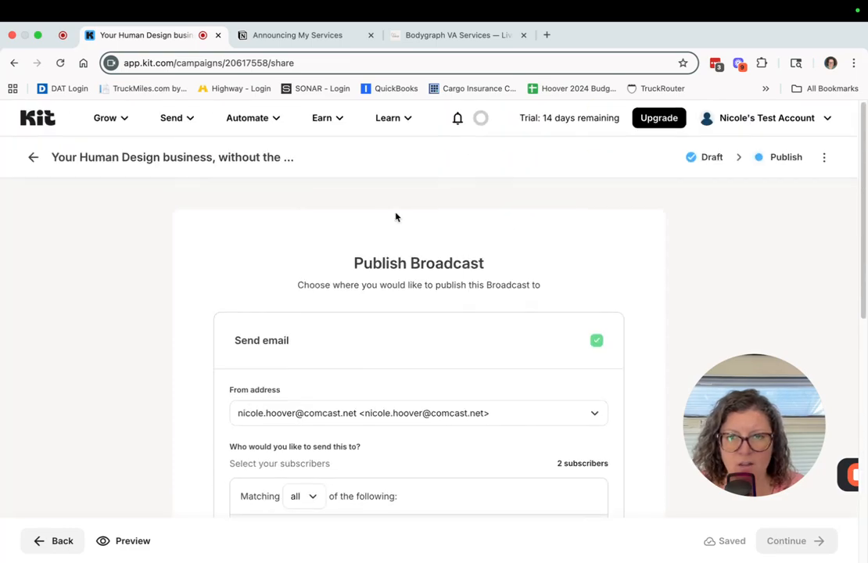
pyautogui.scroll(-10, 542, 363)
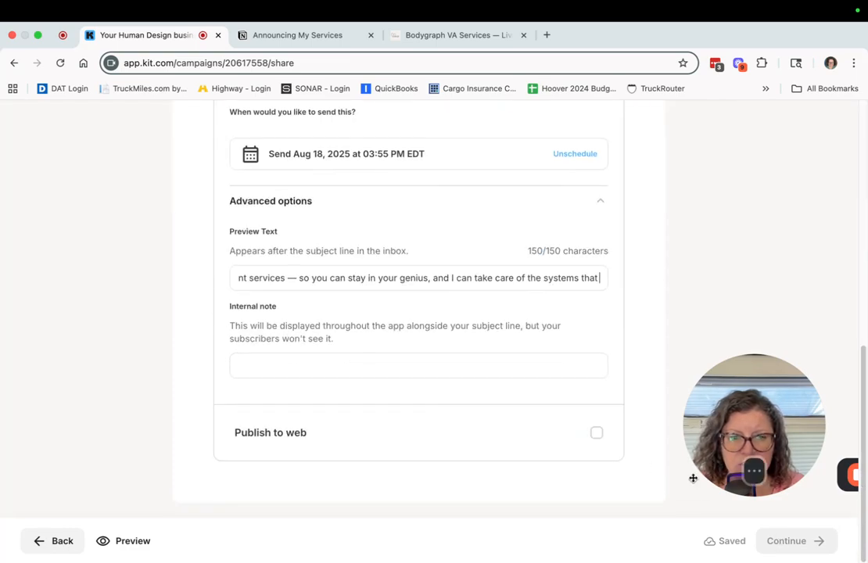
pyautogui.click(805, 552)
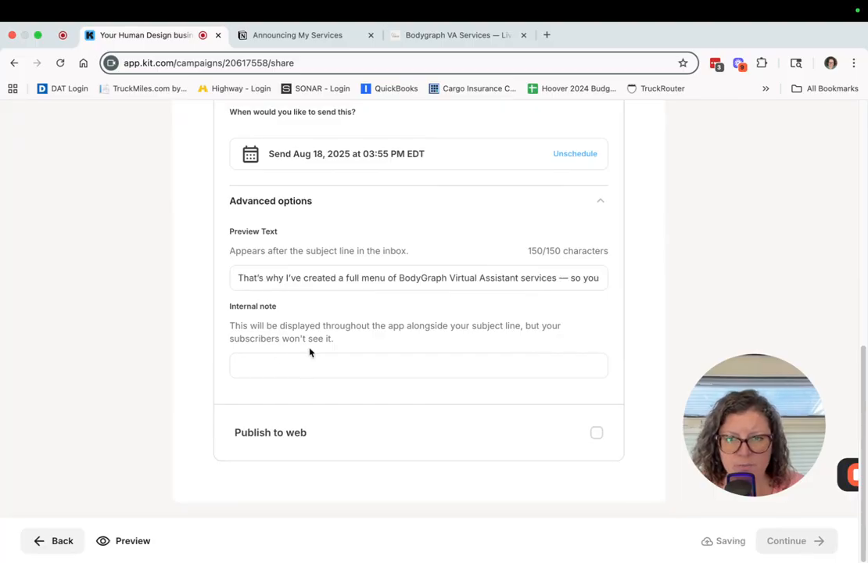
pyautogui.scroll(4, 328, 350)
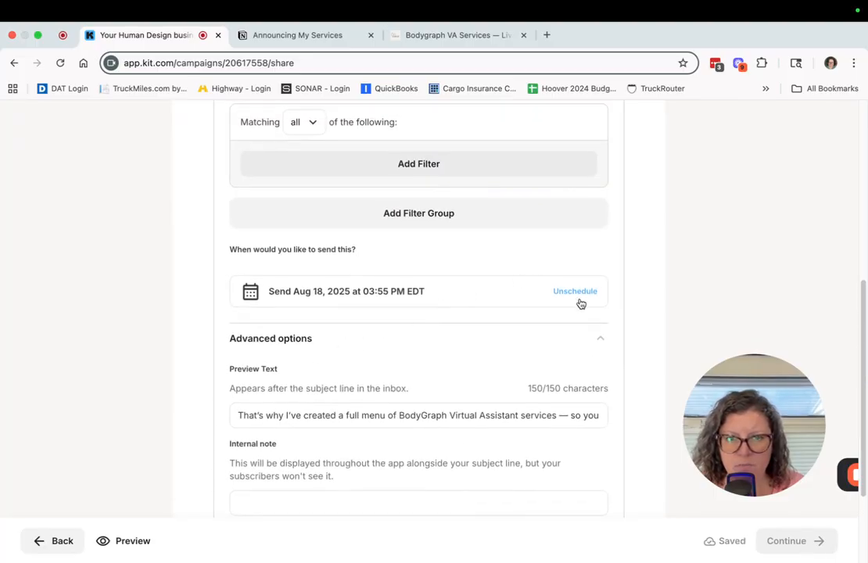
pyautogui.click(575, 292)
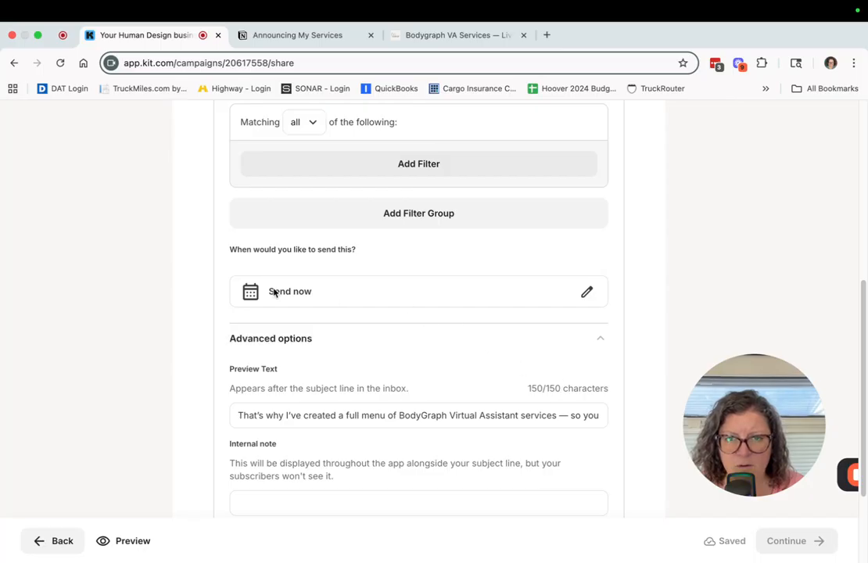
# Keep the recipient matching on all and add an All subscribers filter.
pyautogui.scroll(4, 438, 238)
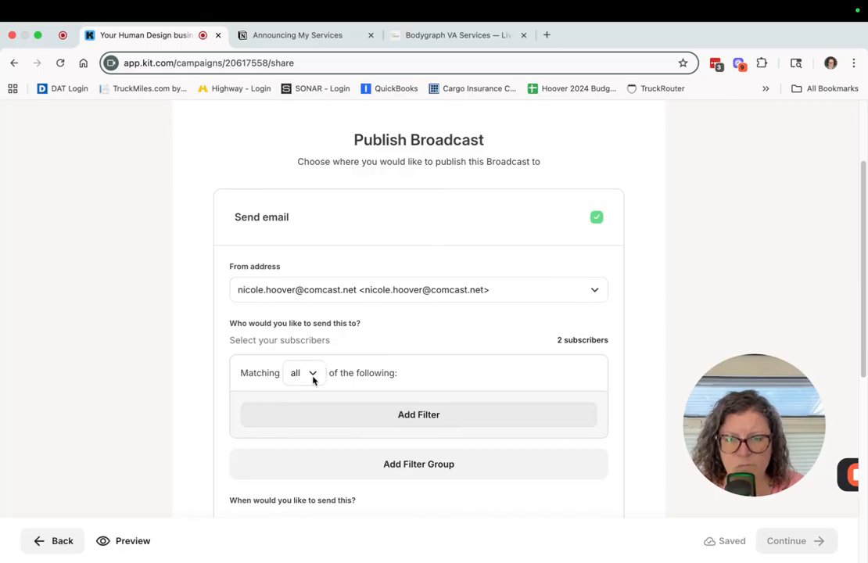
pyautogui.click(311, 375)
pyautogui.click(304, 431)
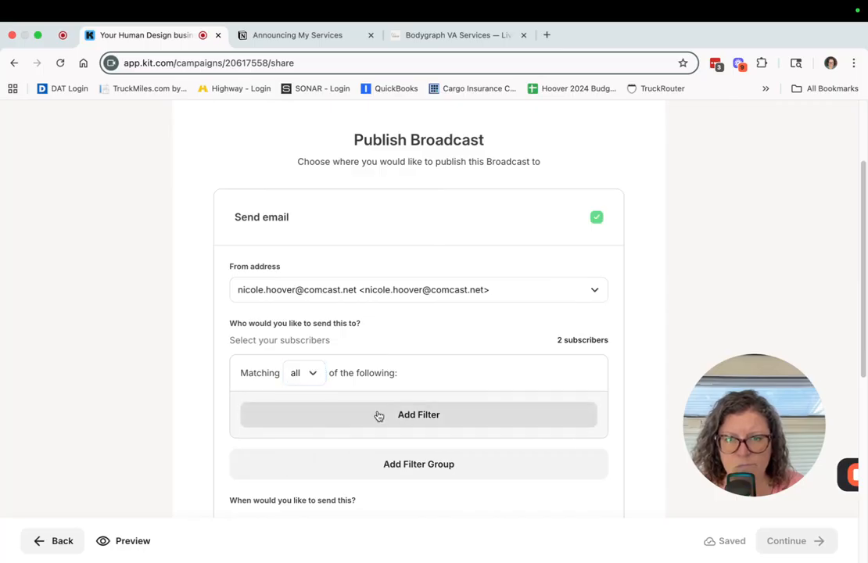
pyautogui.click(379, 413)
pyautogui.click(428, 425)
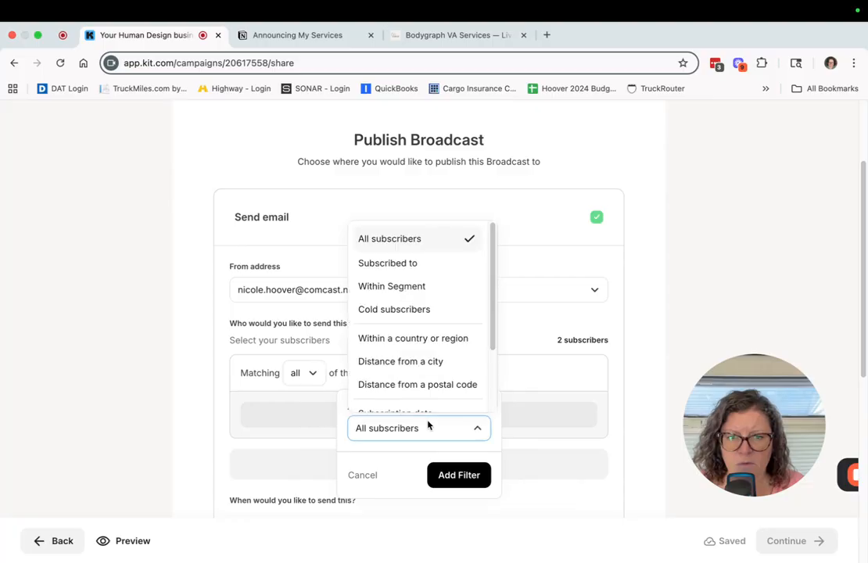
pyautogui.click(388, 239)
pyautogui.click(458, 475)
# Look over the recipient filter, send time, Preview Text, Internal note and Publish to web settings.
pyautogui.scroll(-6, 512, 444)
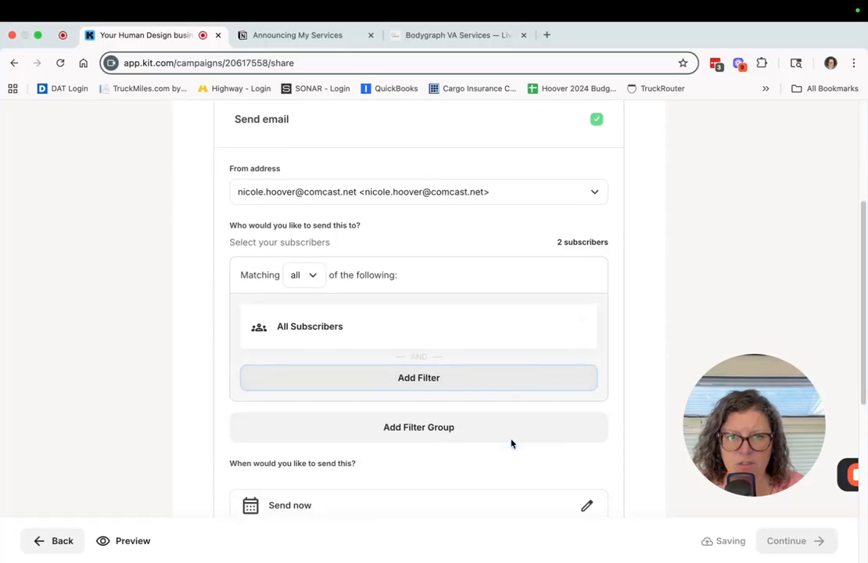
pyautogui.scroll(3, 350, 341)
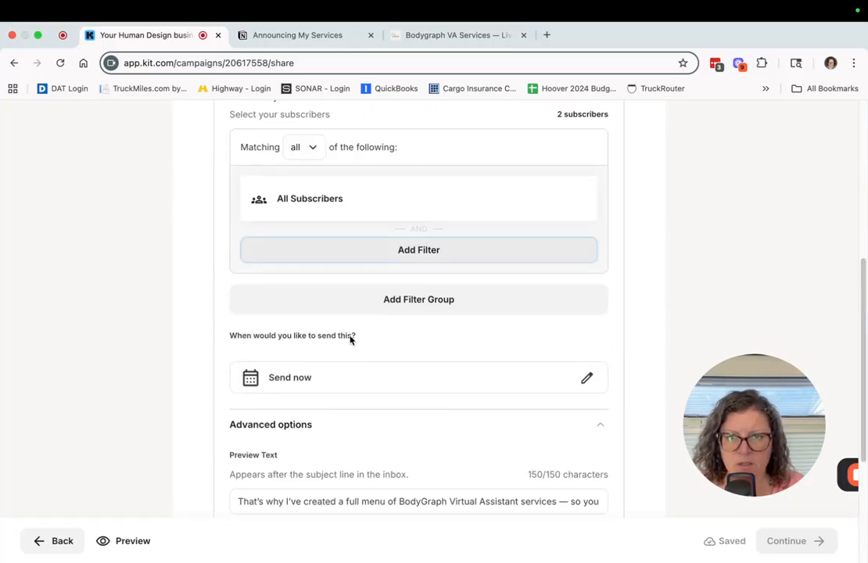
pyautogui.scroll(-2, 402, 390)
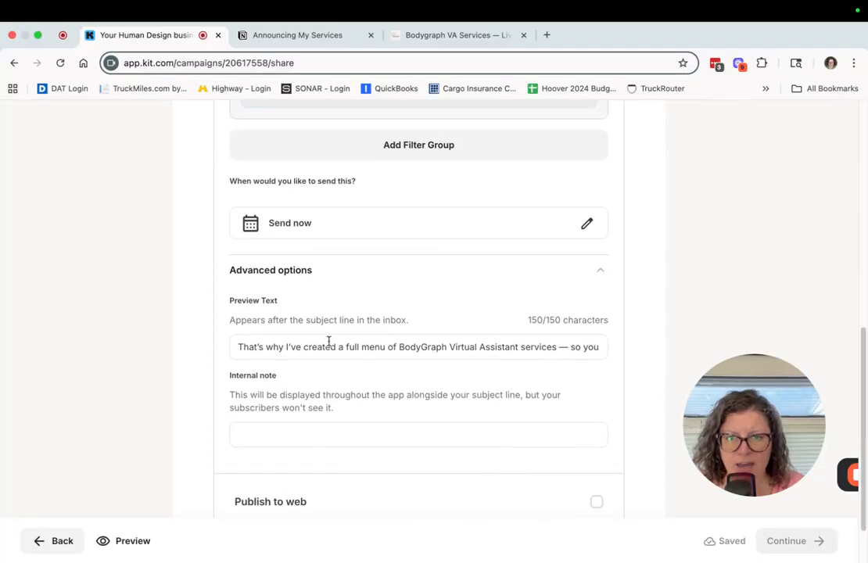
pyautogui.click(516, 346)
pyautogui.scroll(-1, 514, 350)
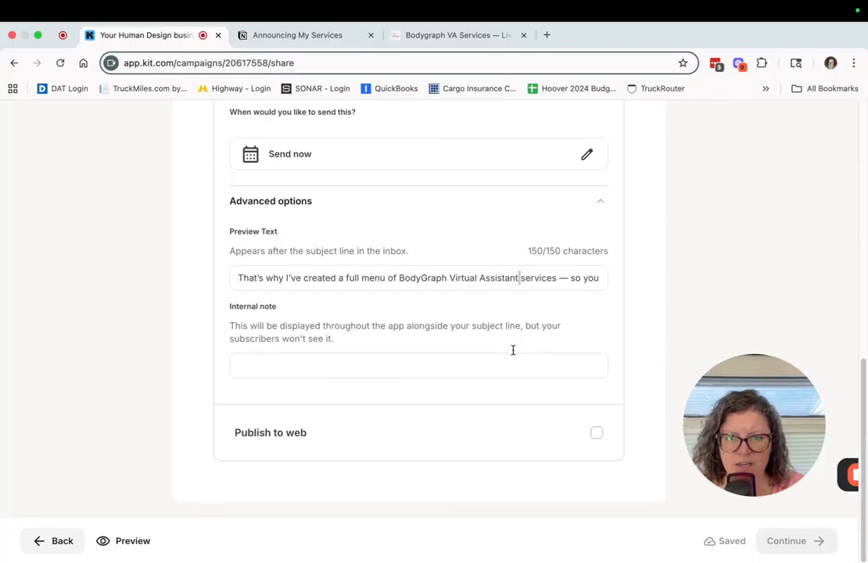
pyautogui.click(309, 365)
pyautogui.scroll(1, 402, 412)
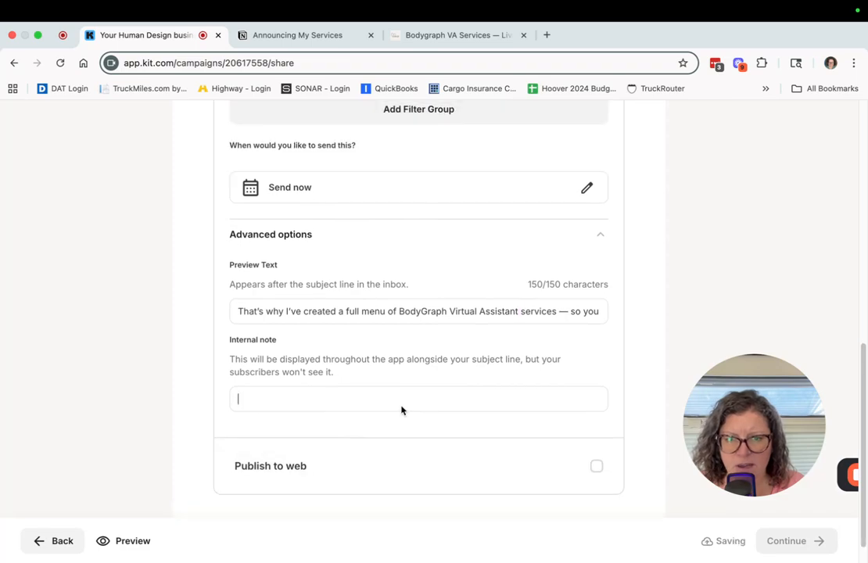
pyautogui.scroll(-1, 402, 406)
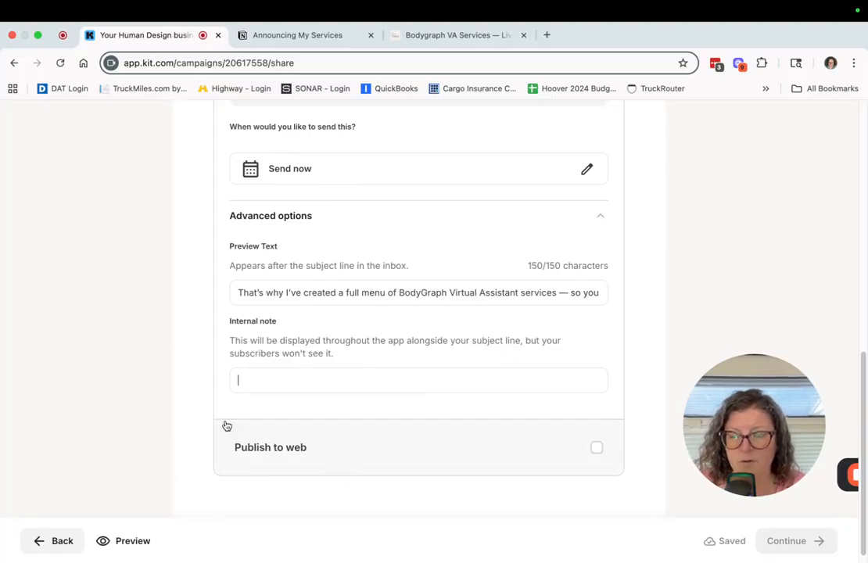
# Preview the email in desktop view, check where the View Services link leads, and read through to the footer.
pyautogui.click(125, 547)
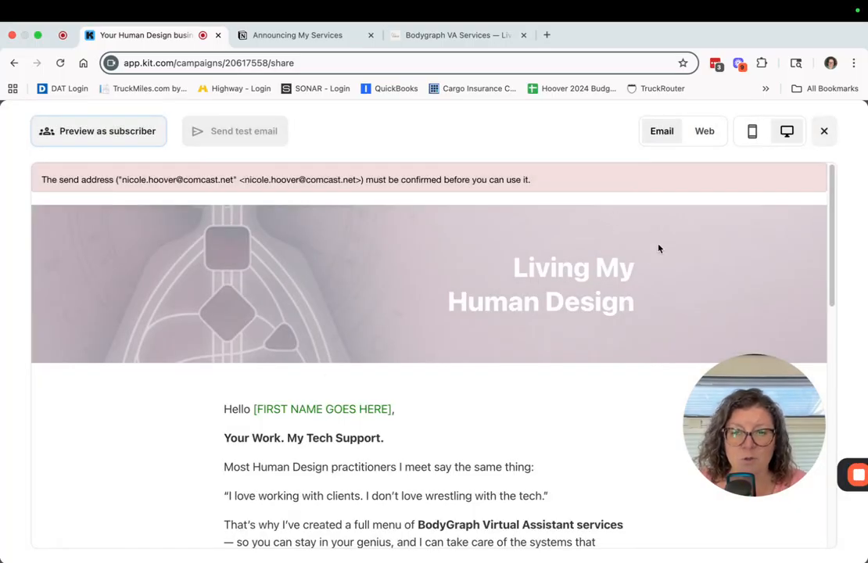
pyautogui.scroll(-3, 658, 249)
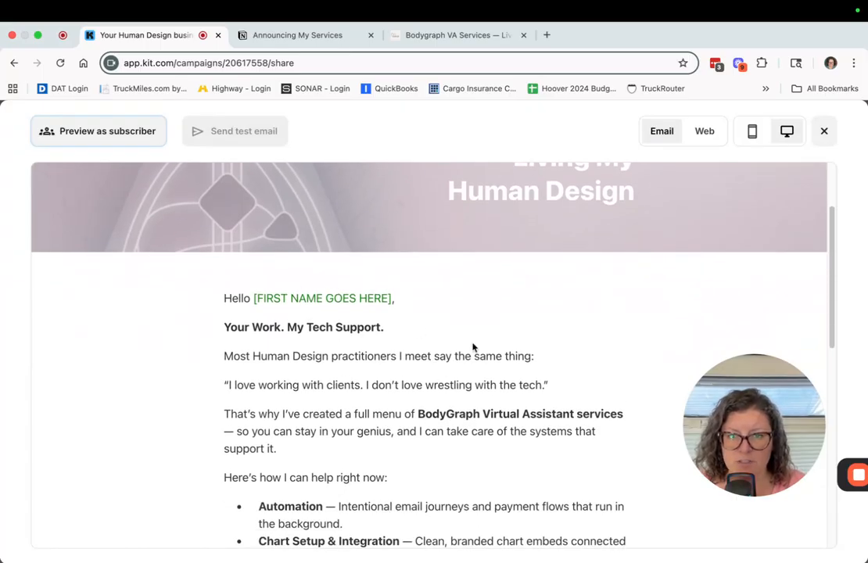
pyautogui.scroll(-5, 472, 347)
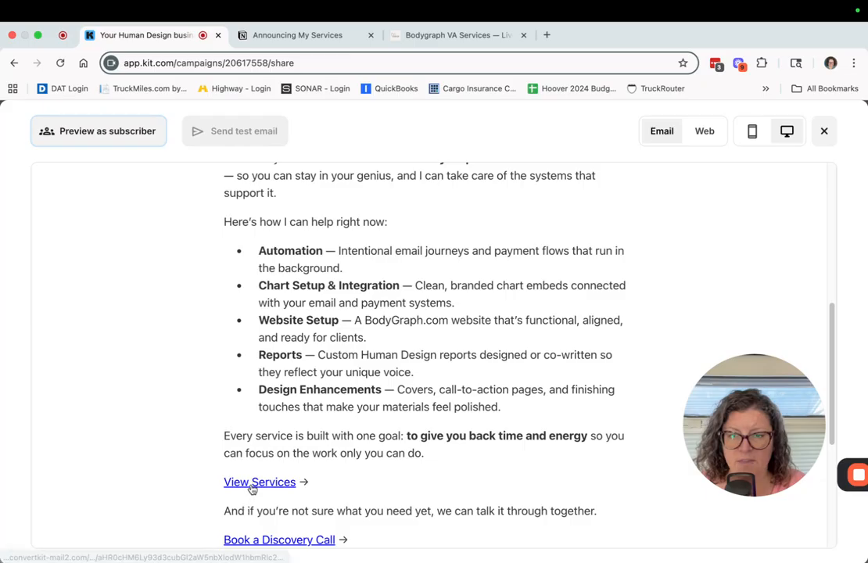
pyautogui.click(252, 483)
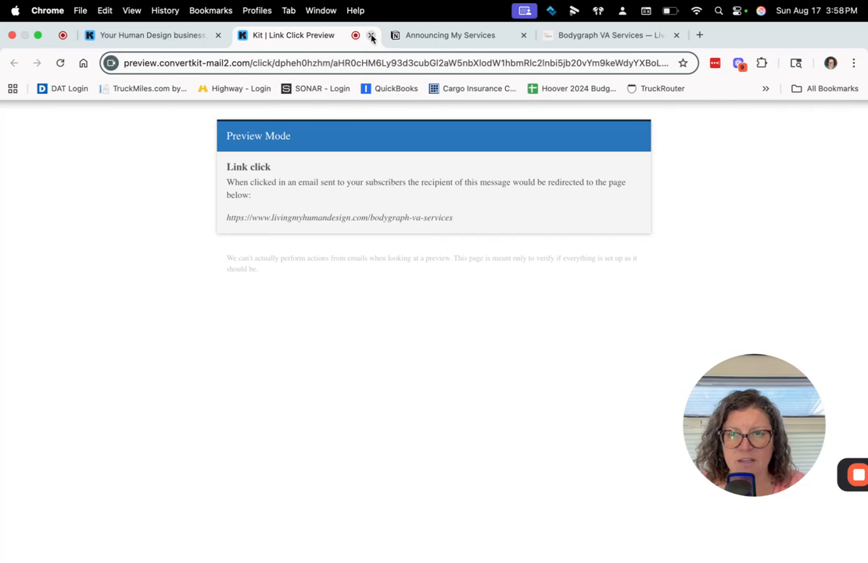
pyautogui.click(371, 37)
pyautogui.scroll(-5, 236, 310)
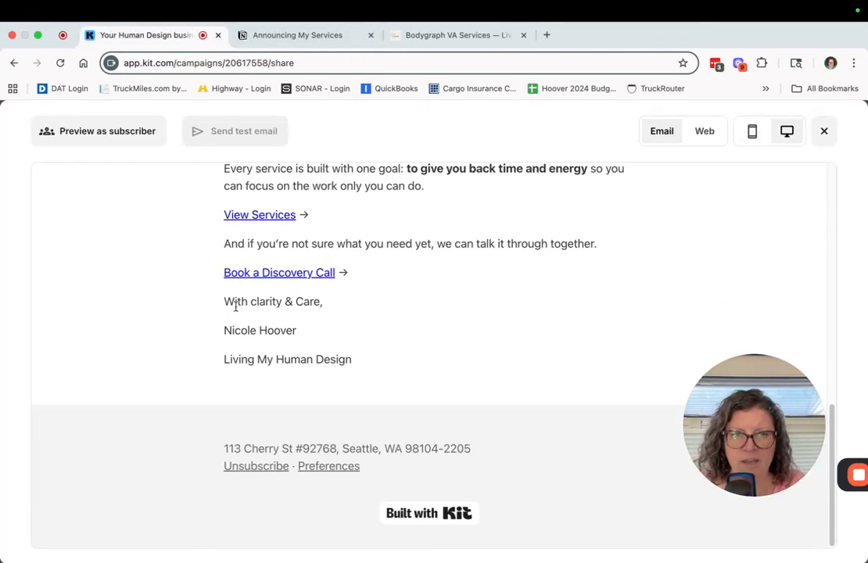
pyautogui.scroll(10, 235, 307)
# Examine the whole email in the mobile preview and close the preview.
pyautogui.click(751, 131)
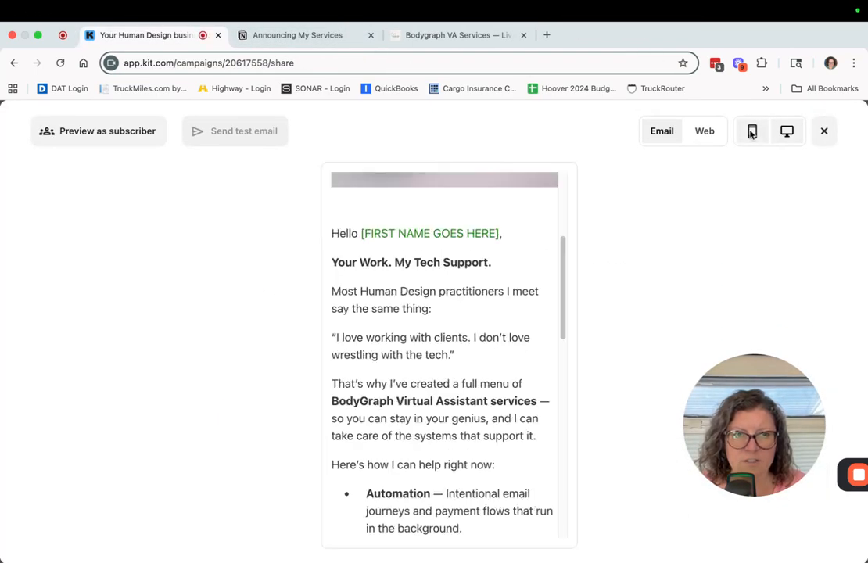
pyautogui.scroll(-5, 445, 322)
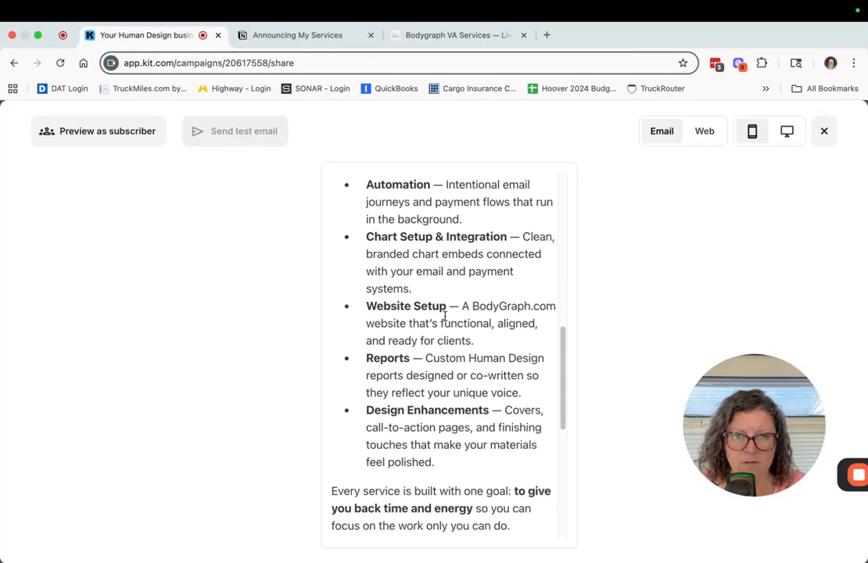
pyautogui.scroll(-5, 444, 316)
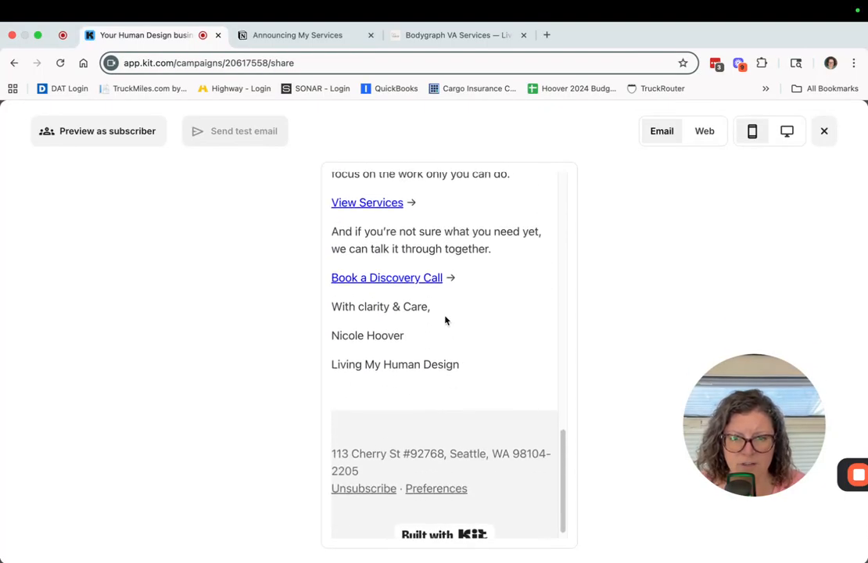
pyautogui.scroll(10, 443, 320)
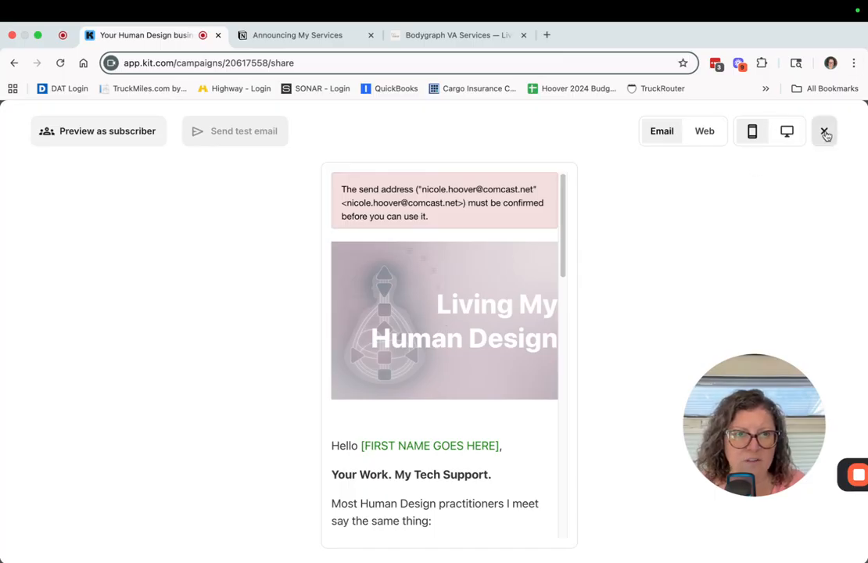
pyautogui.click(824, 132)
# Review the Publish Broadcast page's sender, recipient, send time and advanced settings.
pyautogui.scroll(-1, 500, 364)
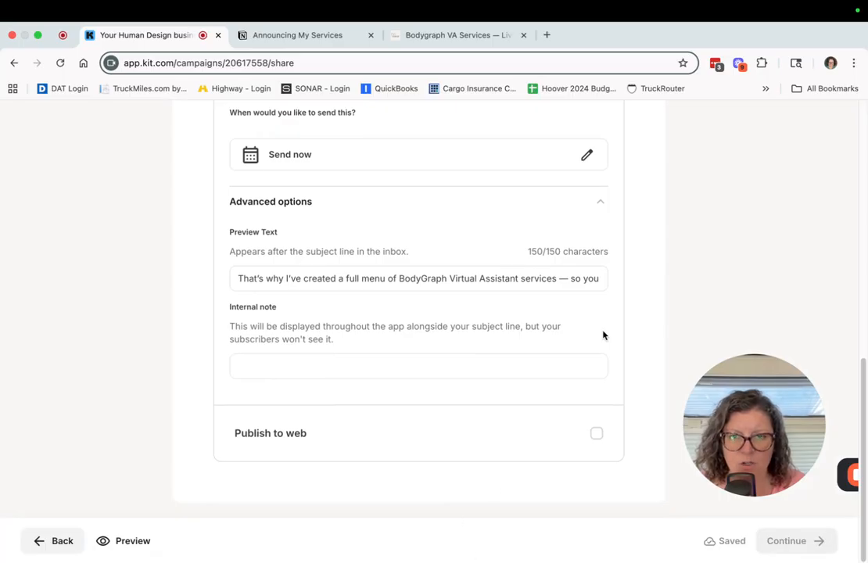
pyautogui.scroll(10, 602, 335)
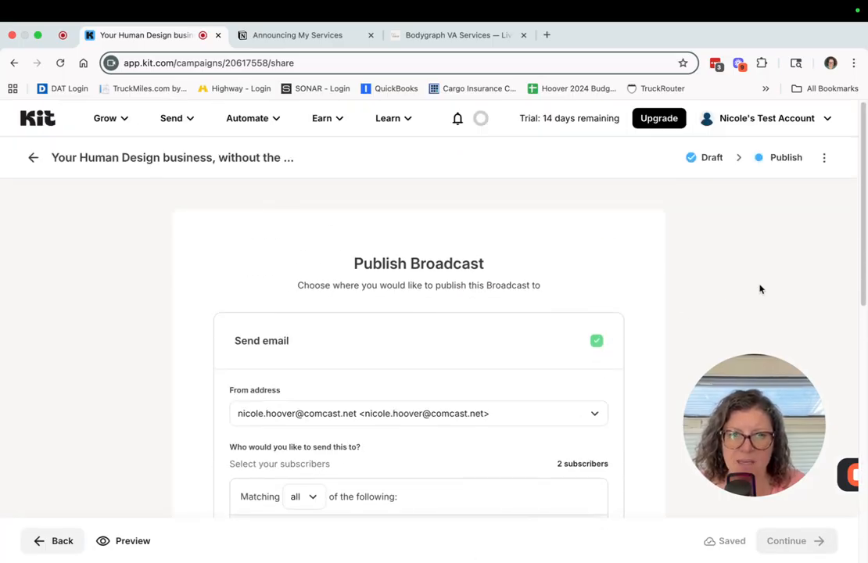
pyautogui.moveTo(755, 424); pyautogui.dragTo(778, 263)
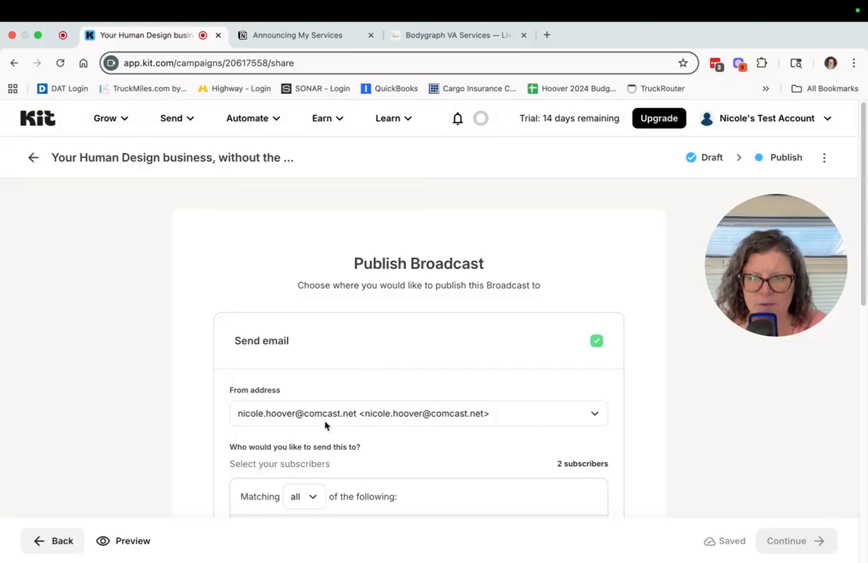
pyautogui.scroll(-3, 171, 449)
pyautogui.scroll(1, 172, 448)
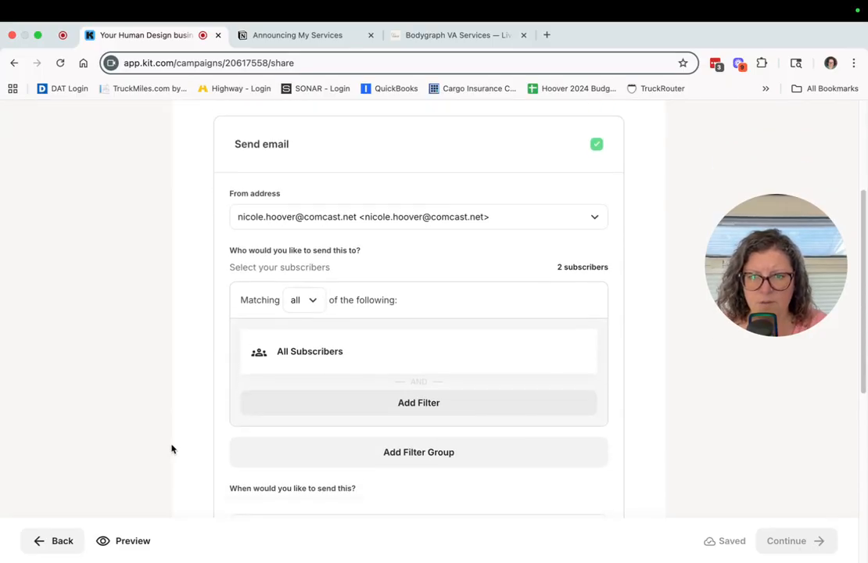
pyautogui.scroll(-5, 172, 448)
pyautogui.scroll(7, 172, 448)
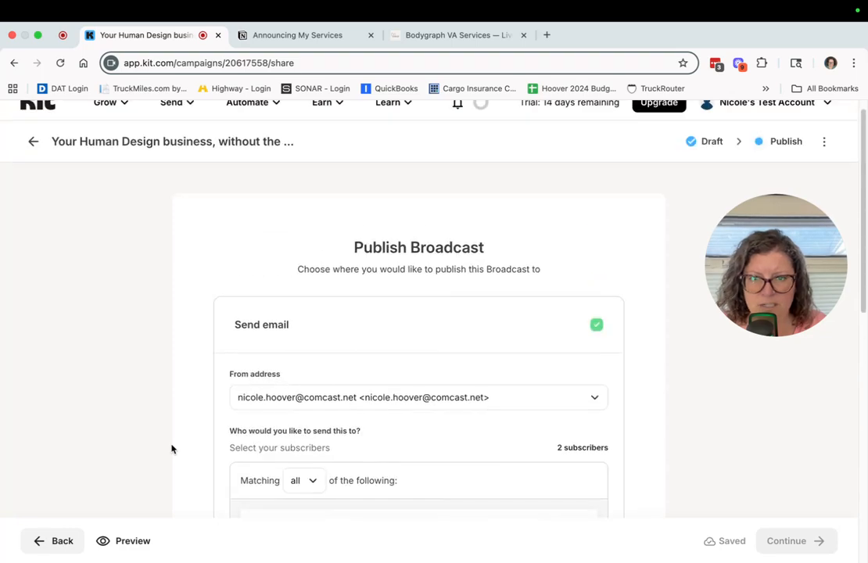
pyautogui.scroll(1, 172, 448)
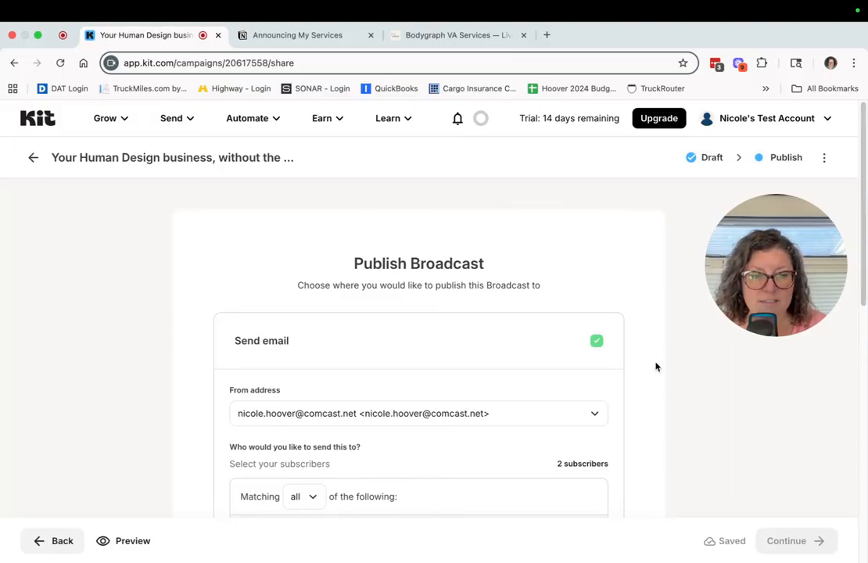
pyautogui.scroll(-10, 791, 490)
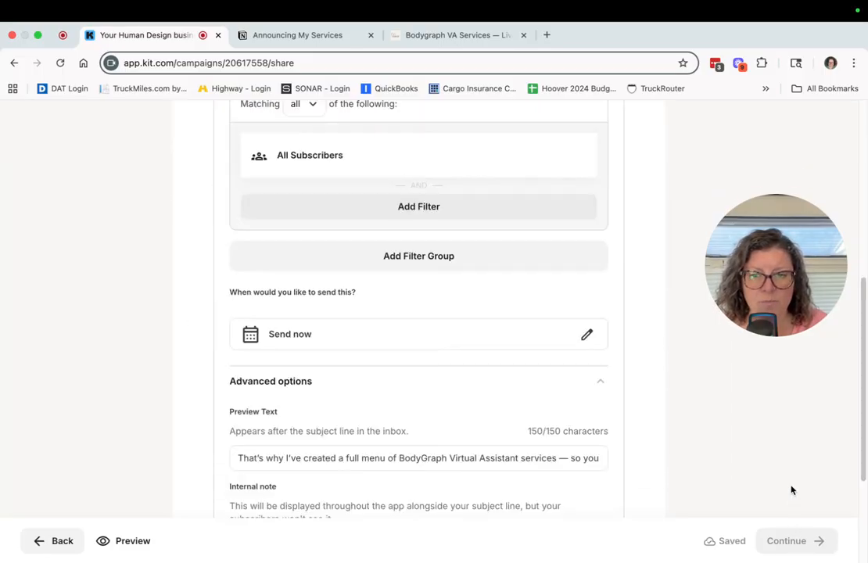